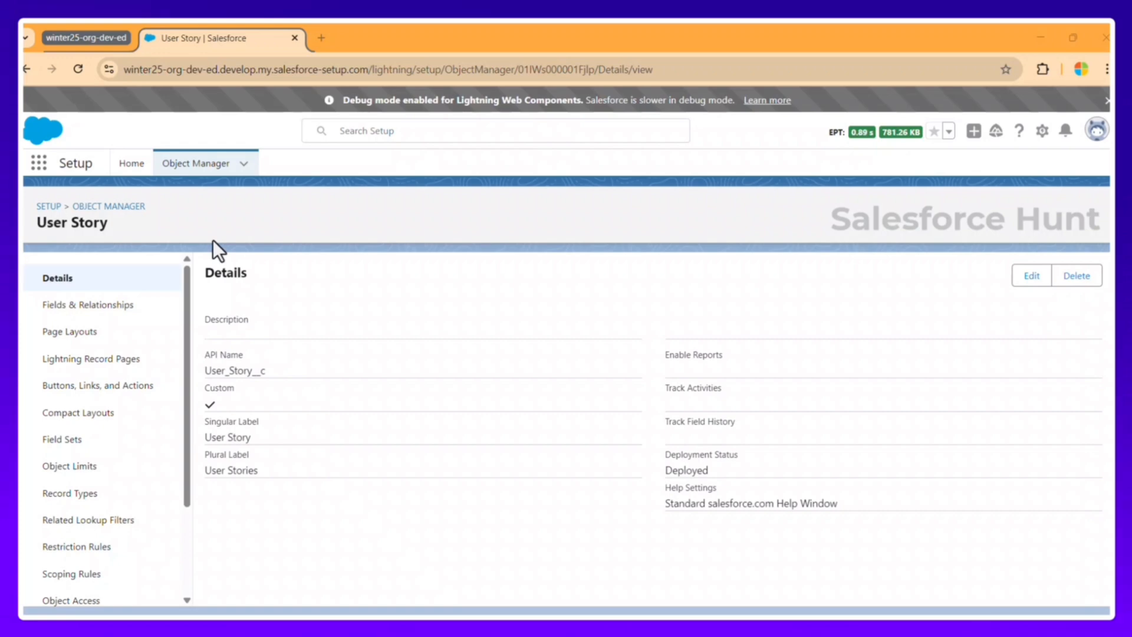
Step: Review the User Story Status picklist's six values, from Defining Details to Waiting To Deploy
left_click(83, 313)
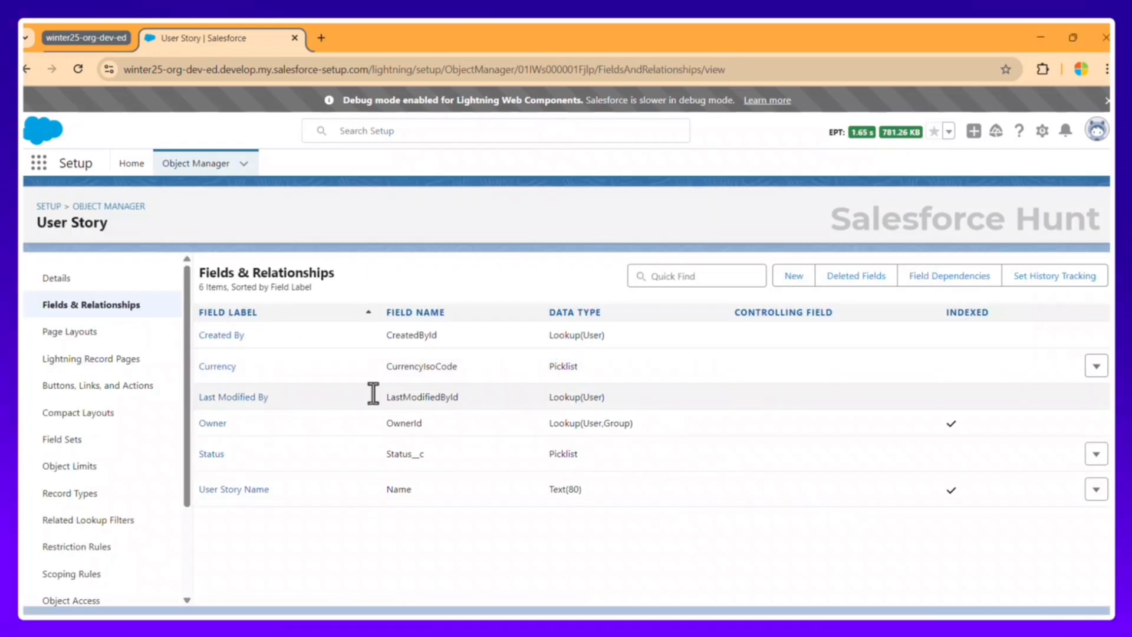
left_click(219, 455)
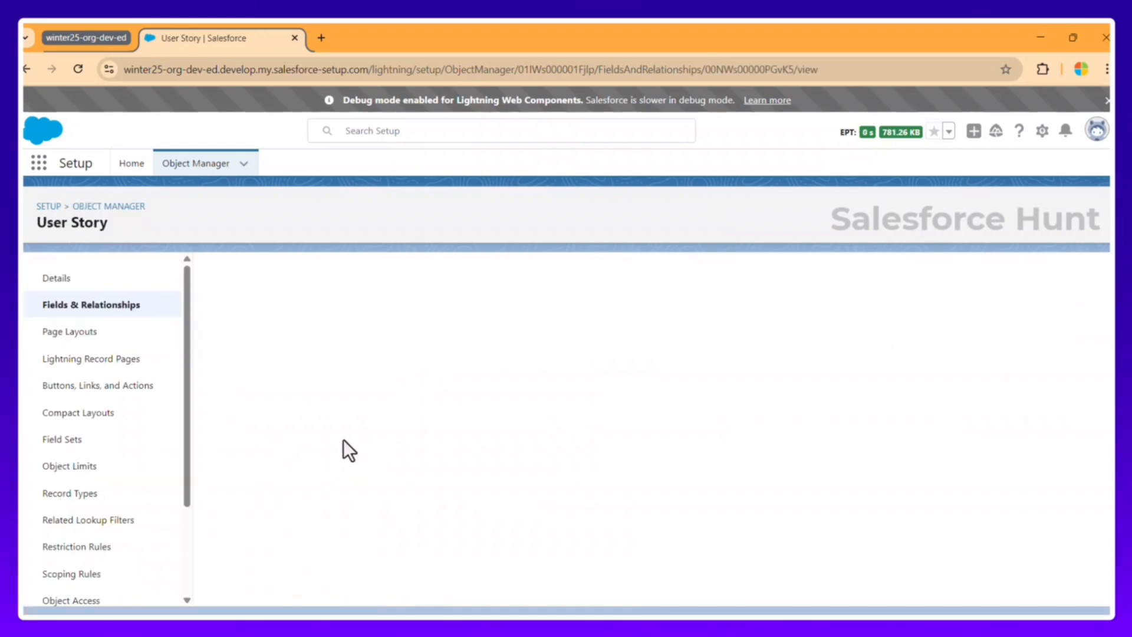
scroll(420, 457, "down", 8)
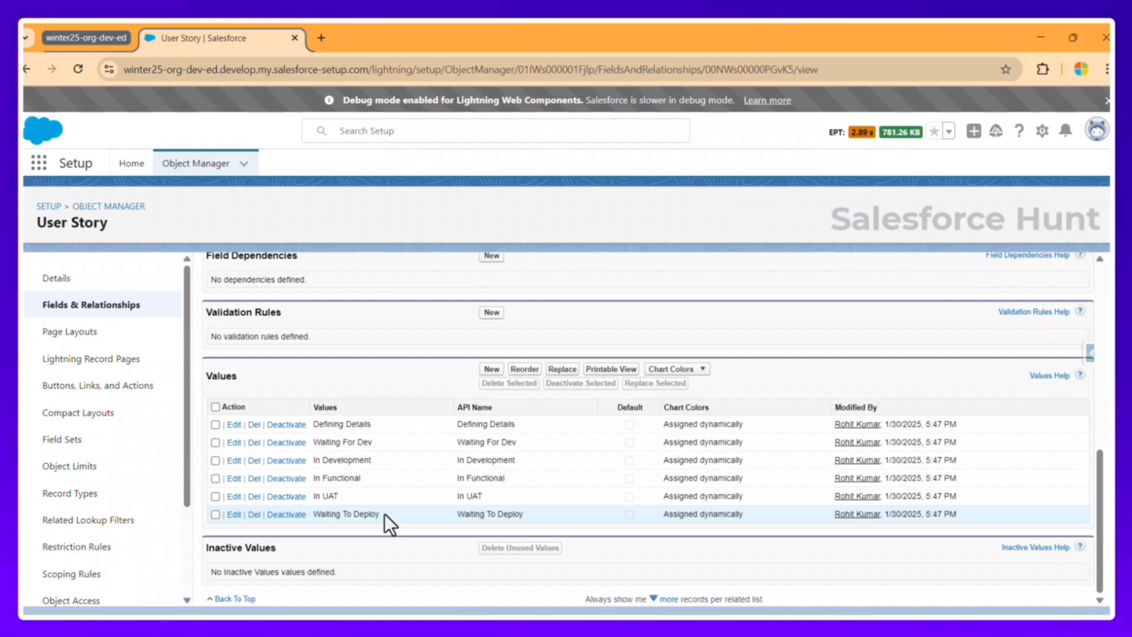
scroll(356, 423, "up", 15)
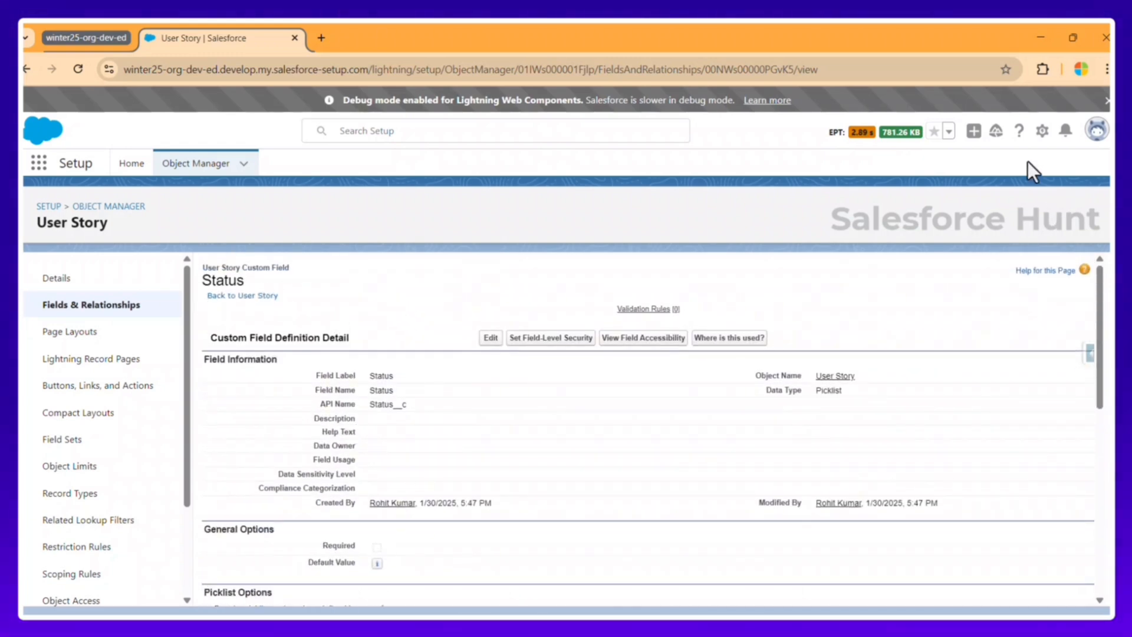
Step: Open Setup in a new tab and reach Path Settings through a Quick Find search for 'path se'
left_click(1042, 135)
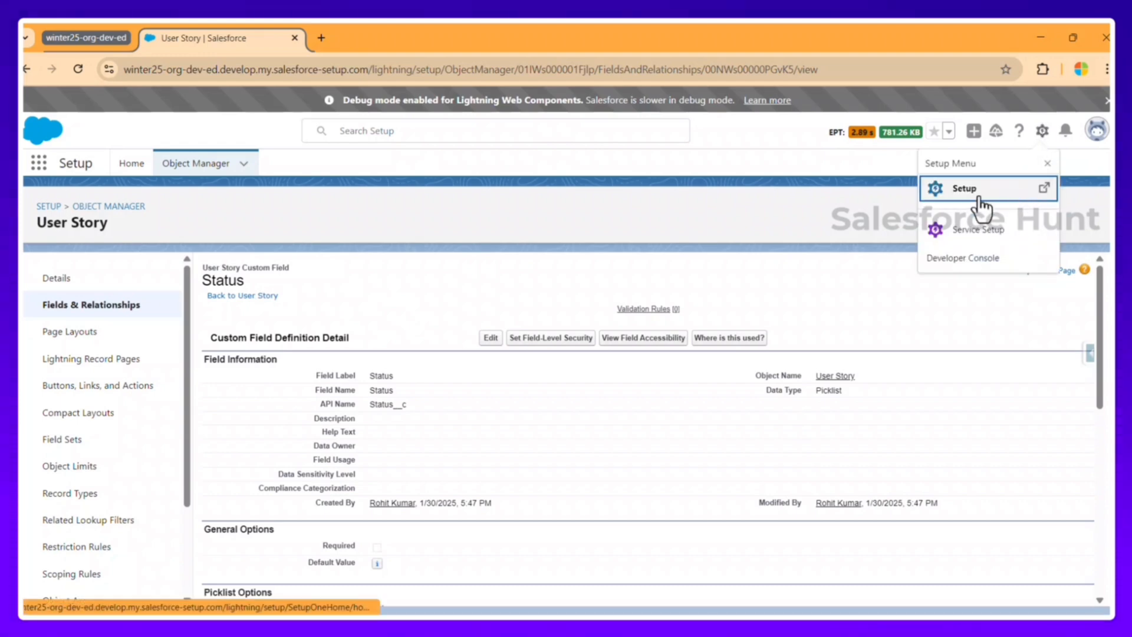
left_click(979, 201)
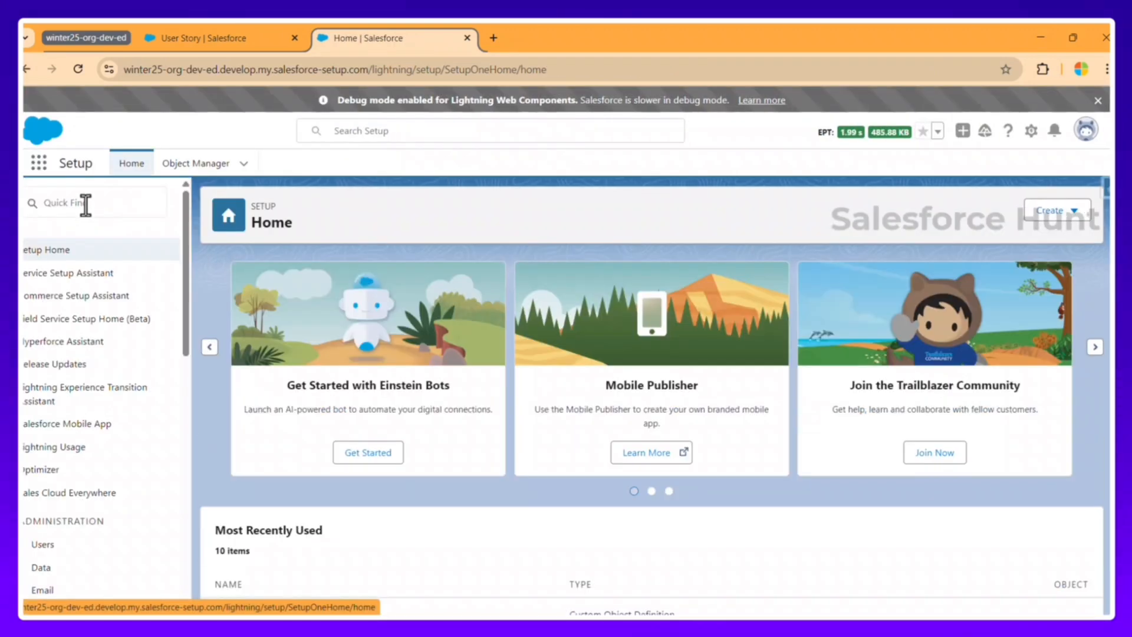
left_click(86, 203)
type("path")
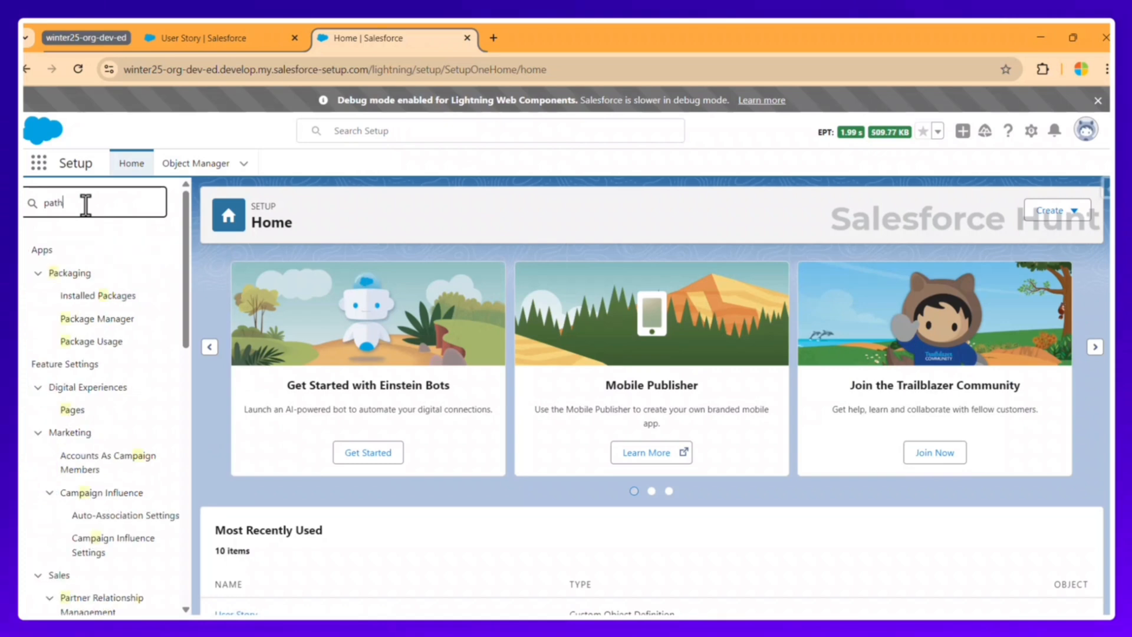
type(" se")
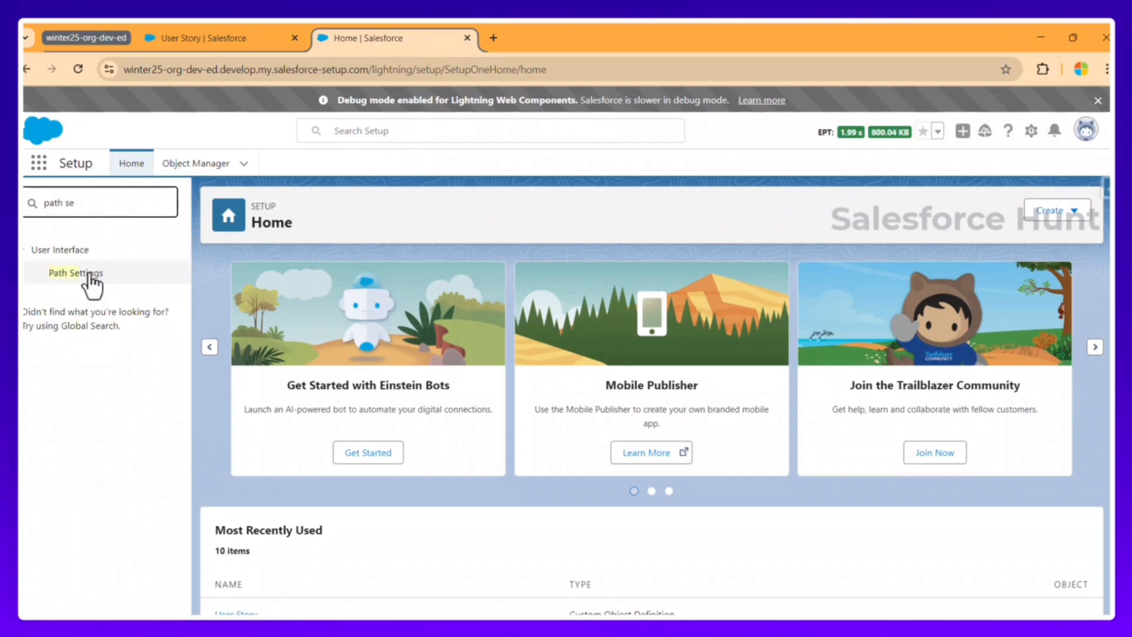
left_click(89, 275)
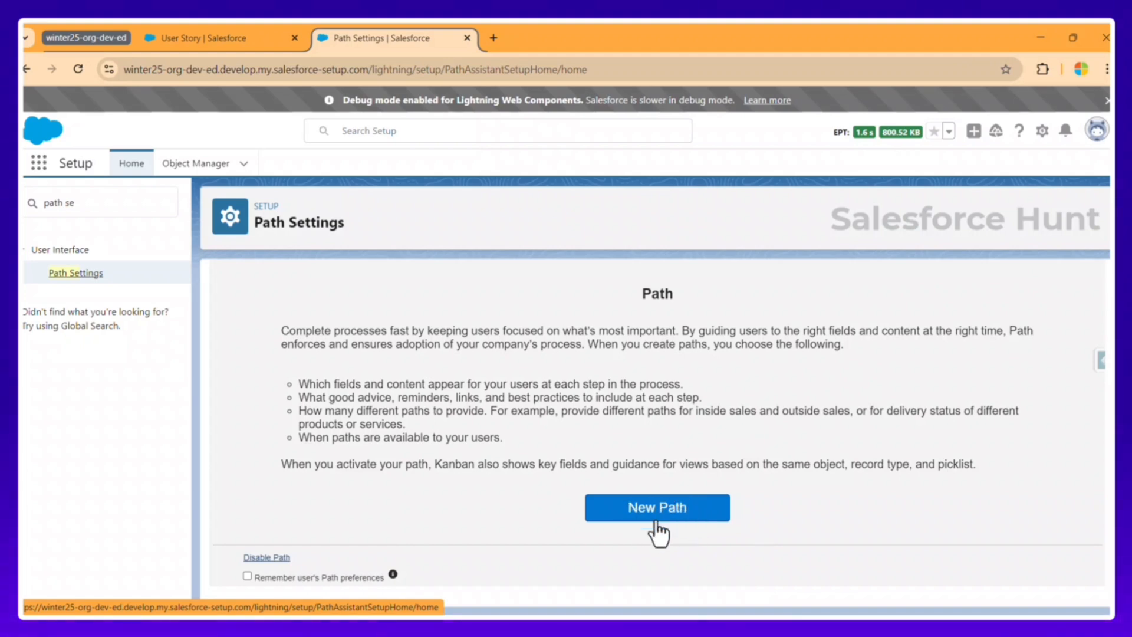
Step: Start a new path named 'Deployment' with its API name filled in
left_click(677, 511)
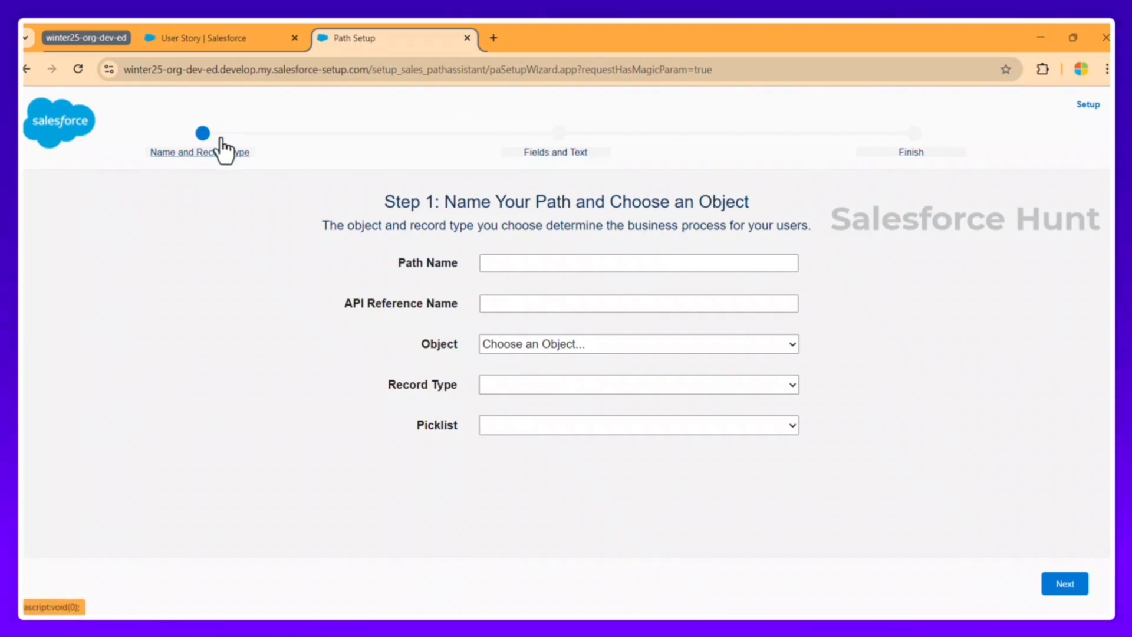
left_click(512, 263)
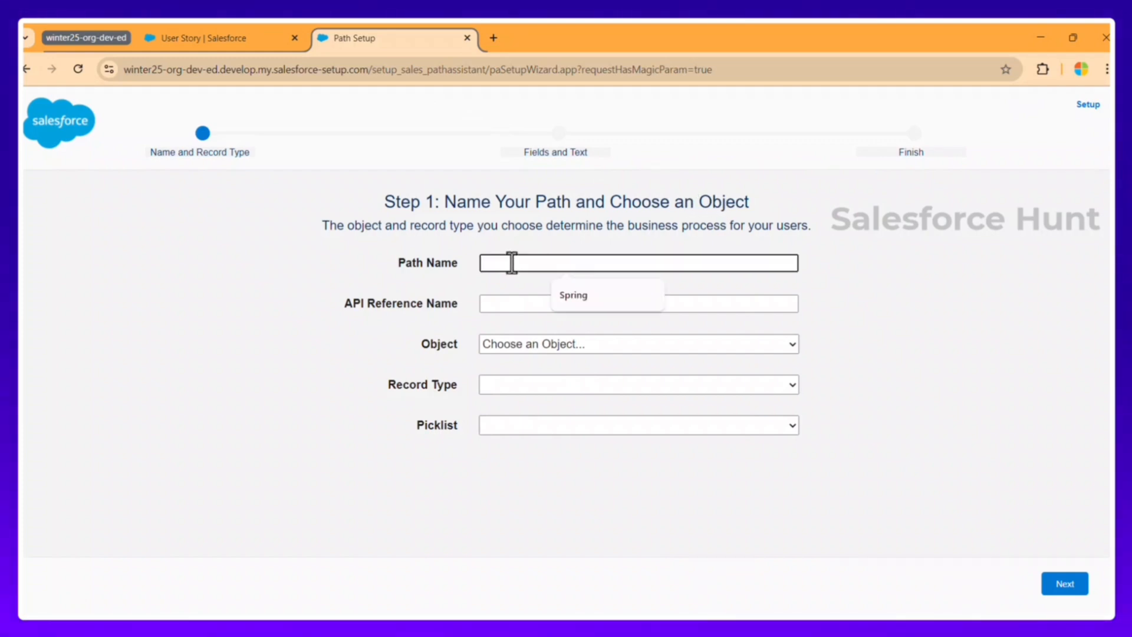
type("Deve")
key("BackSpace")
key("BackSpace")
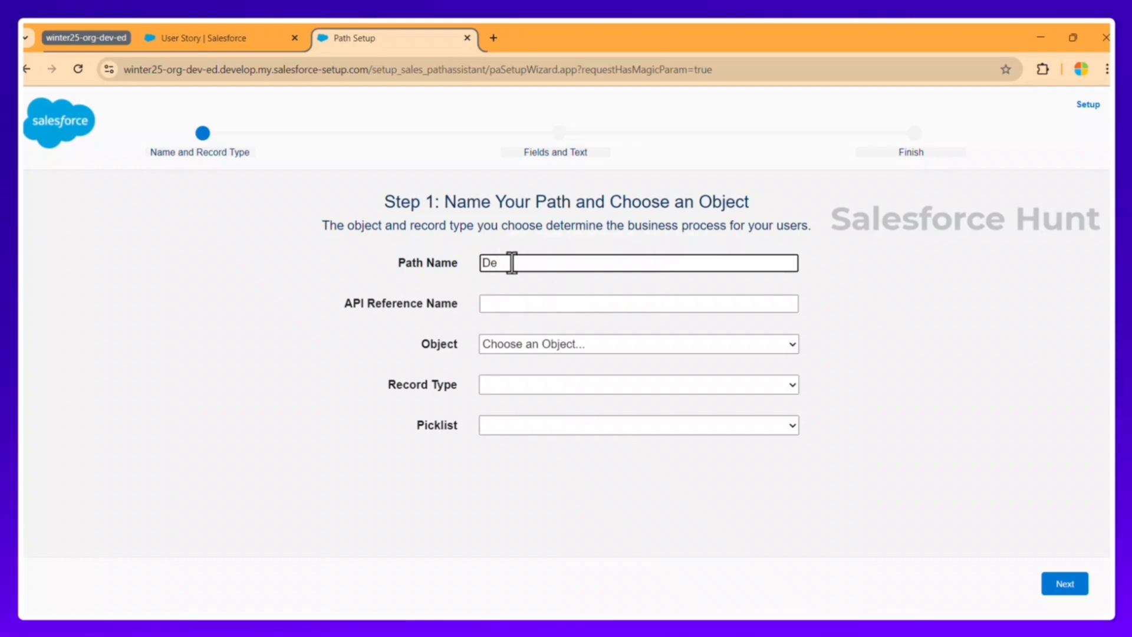
type("ploy")
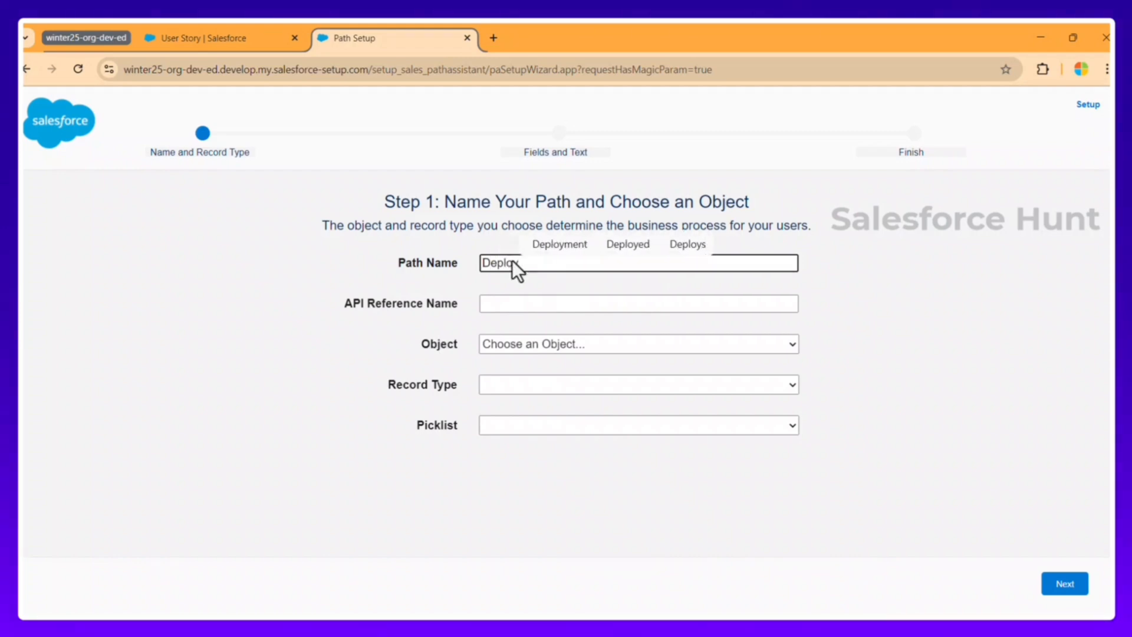
left_click(573, 249)
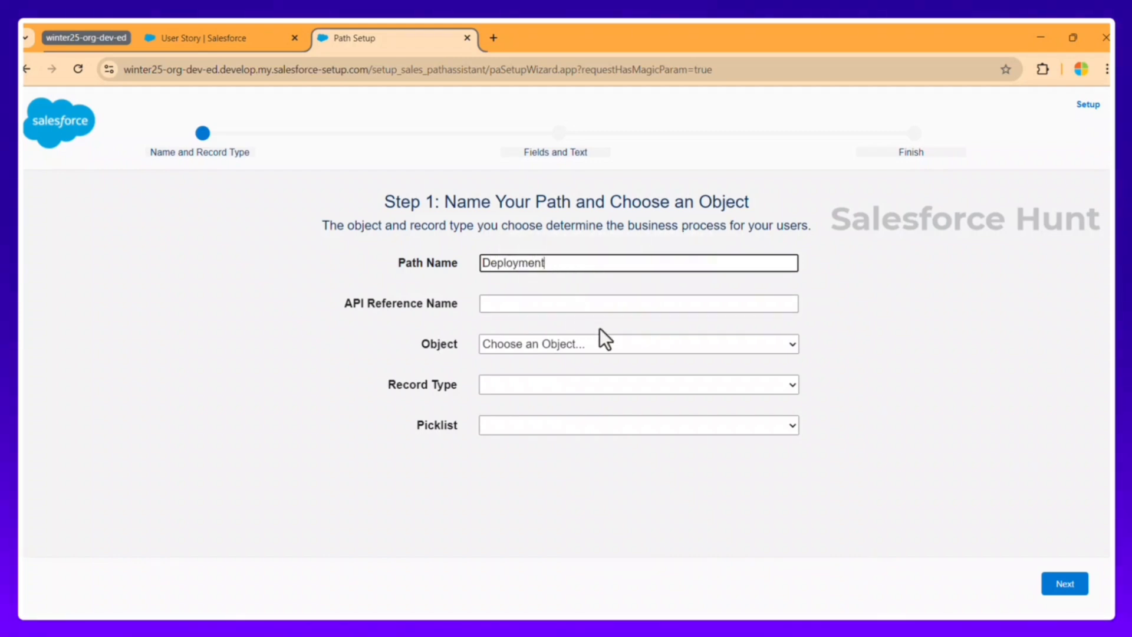
key("Tab")
Step: Base the path on the User Story object, --Master-- record type and Status picklist, then continue
left_click(551, 346)
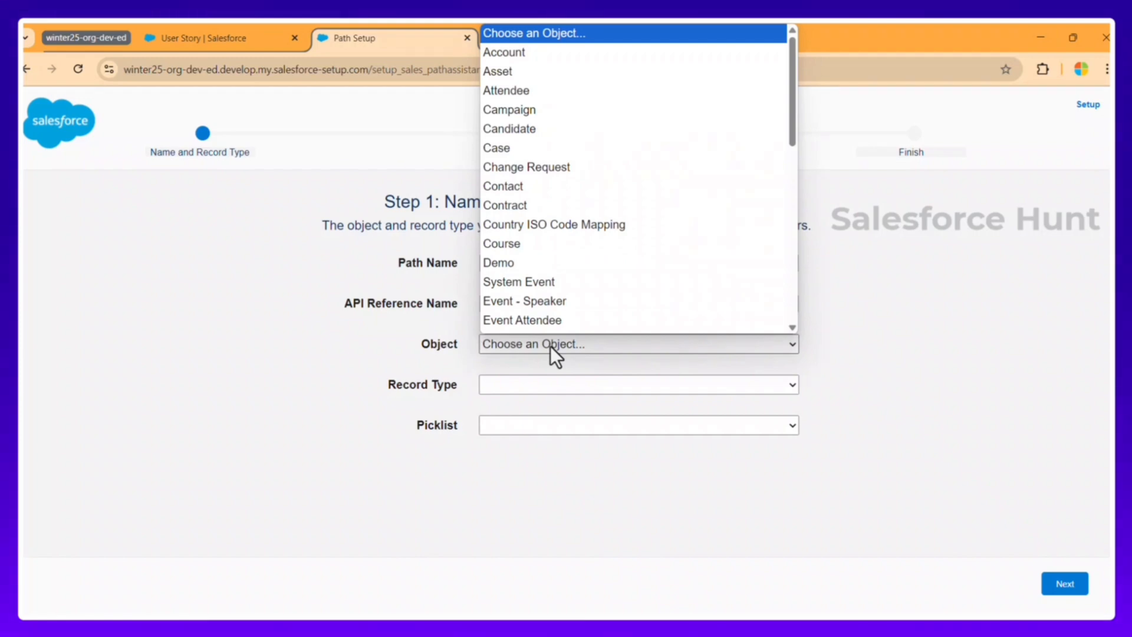
type("user")
key("Return")
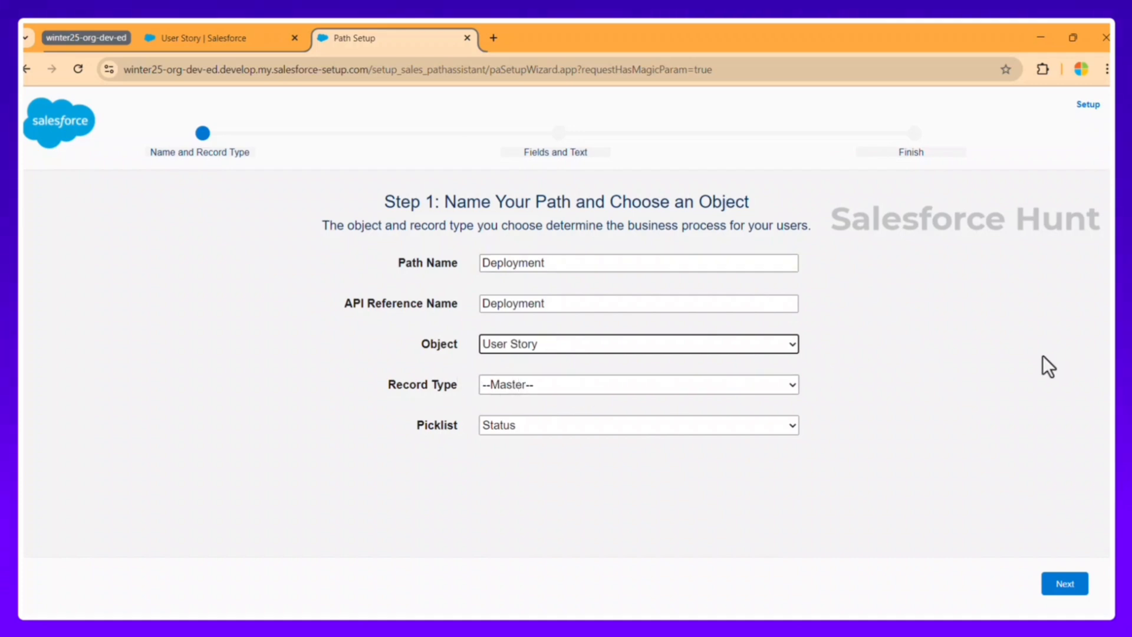
left_click(738, 381)
left_click(737, 381)
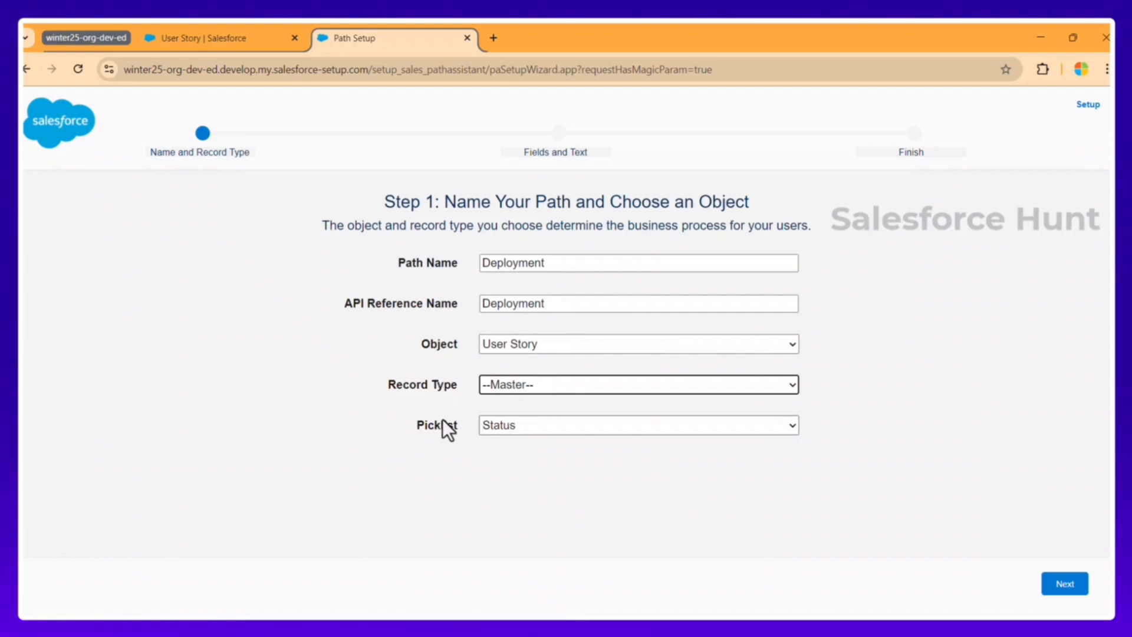
left_click(513, 424)
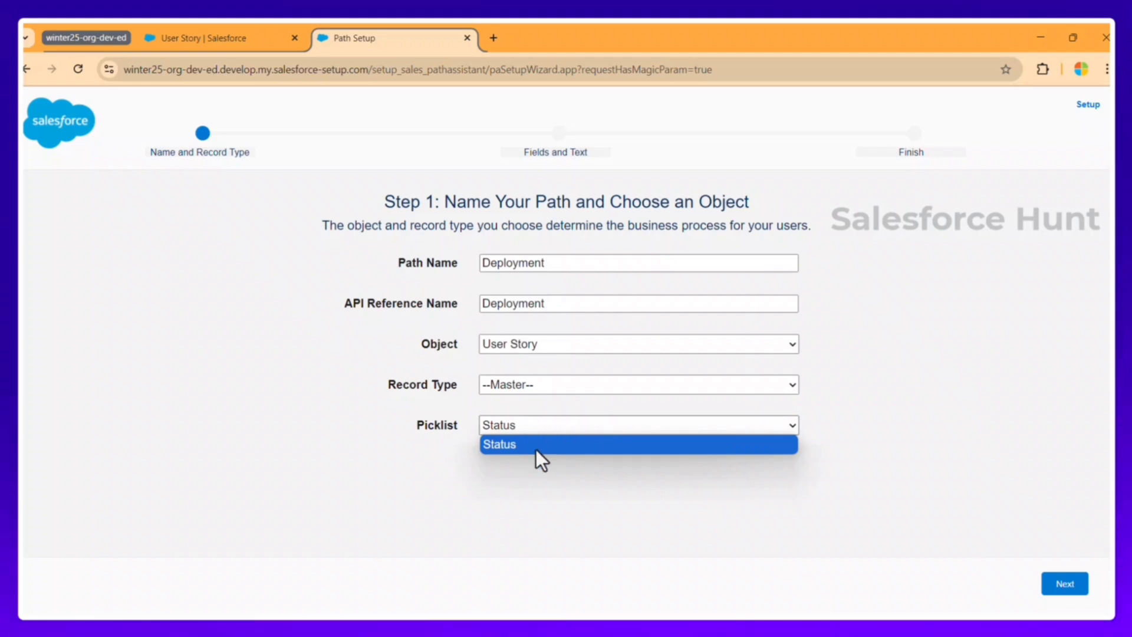
left_click(550, 469)
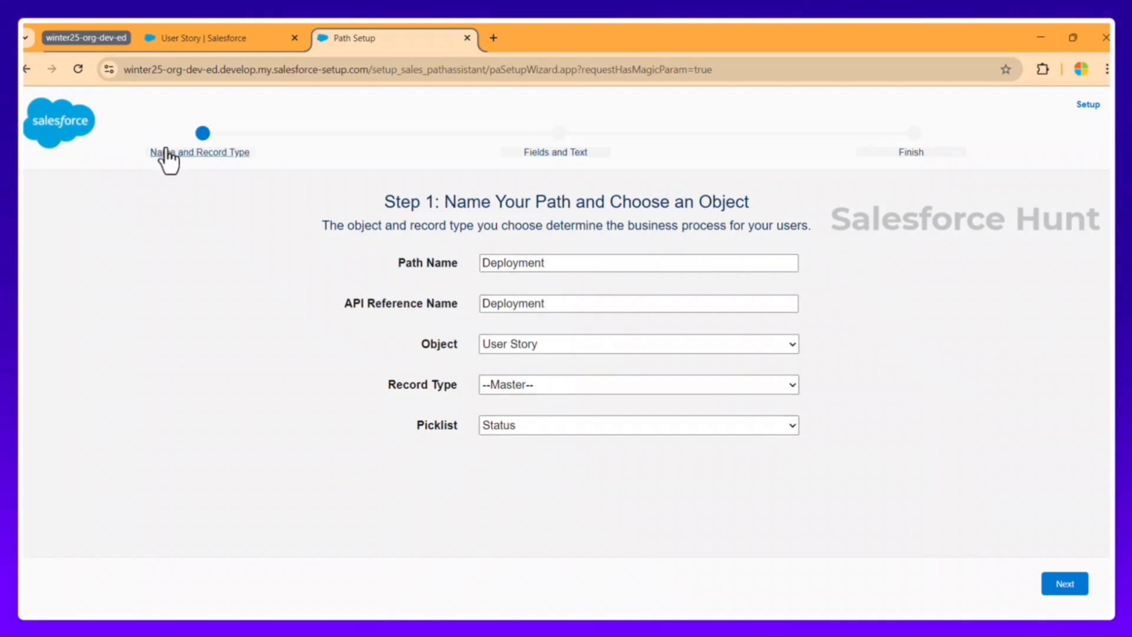
left_click(1069, 587)
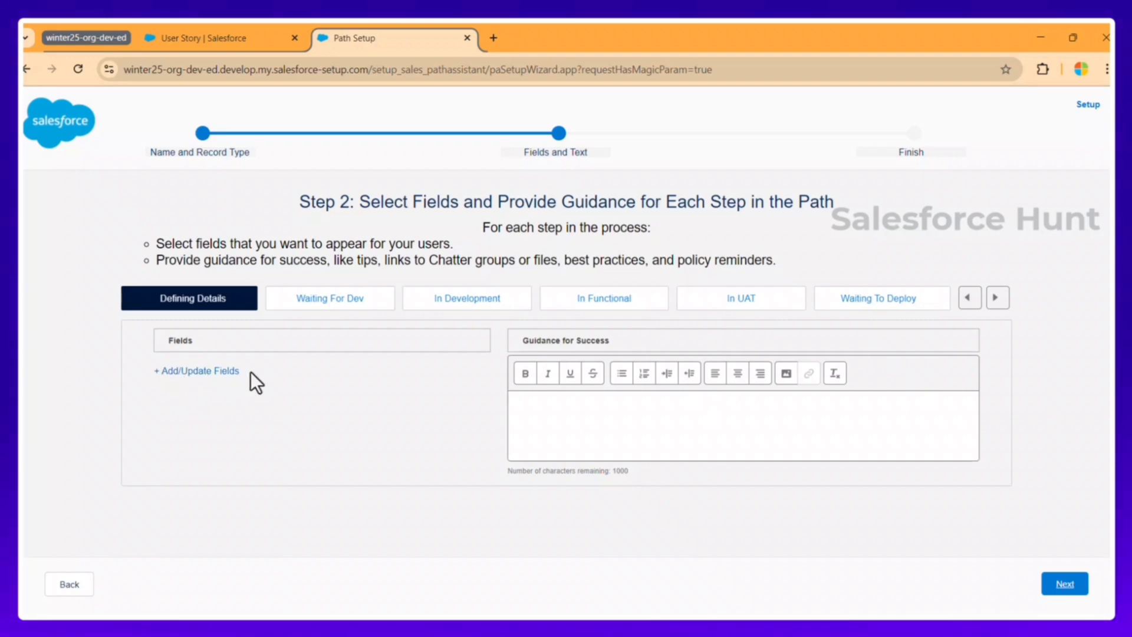
Step: Give the Defining Details stage the guidance 'This is Defining Details' and continue to Step 3
left_click(563, 409)
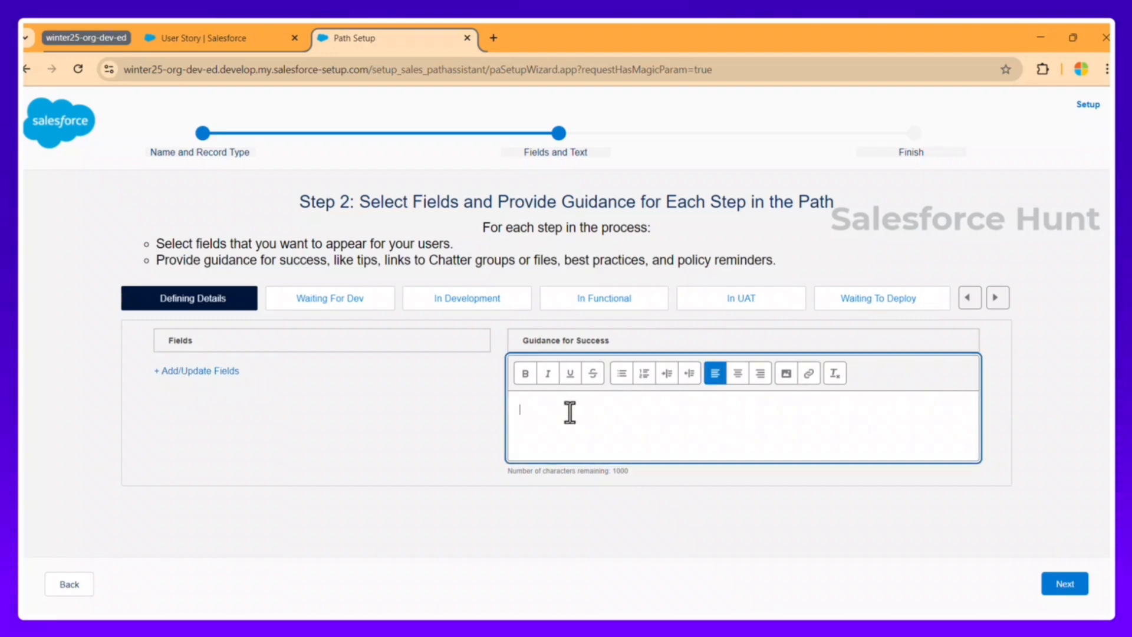
type("THI sis")
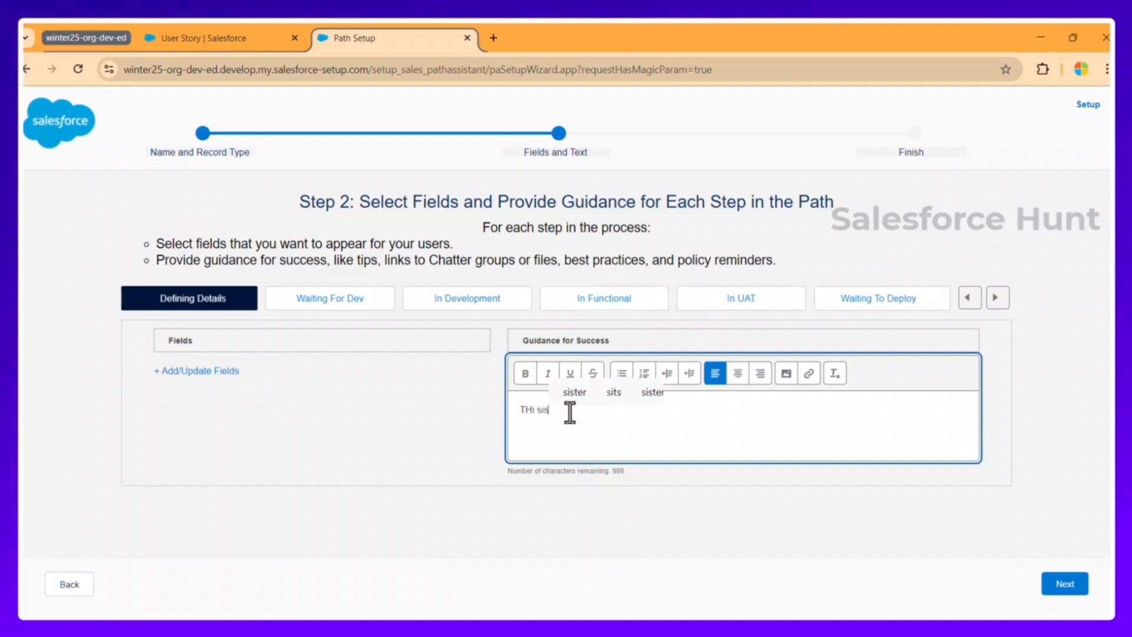
key("BackSpace")
key("BackSpace")
key("BackSpace")
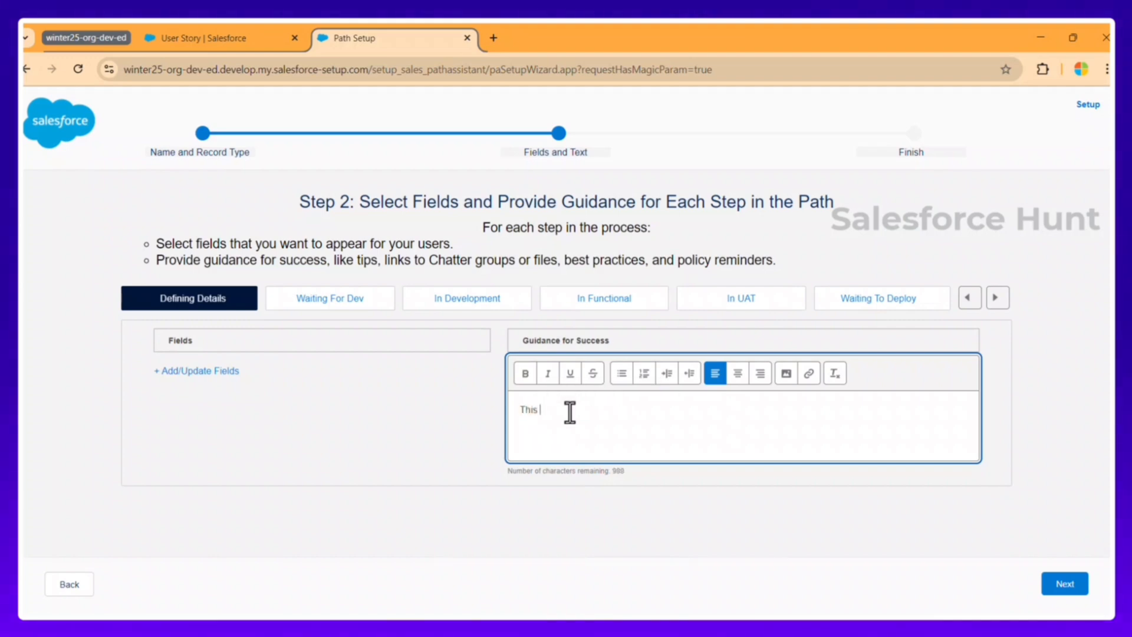
type("is Defi")
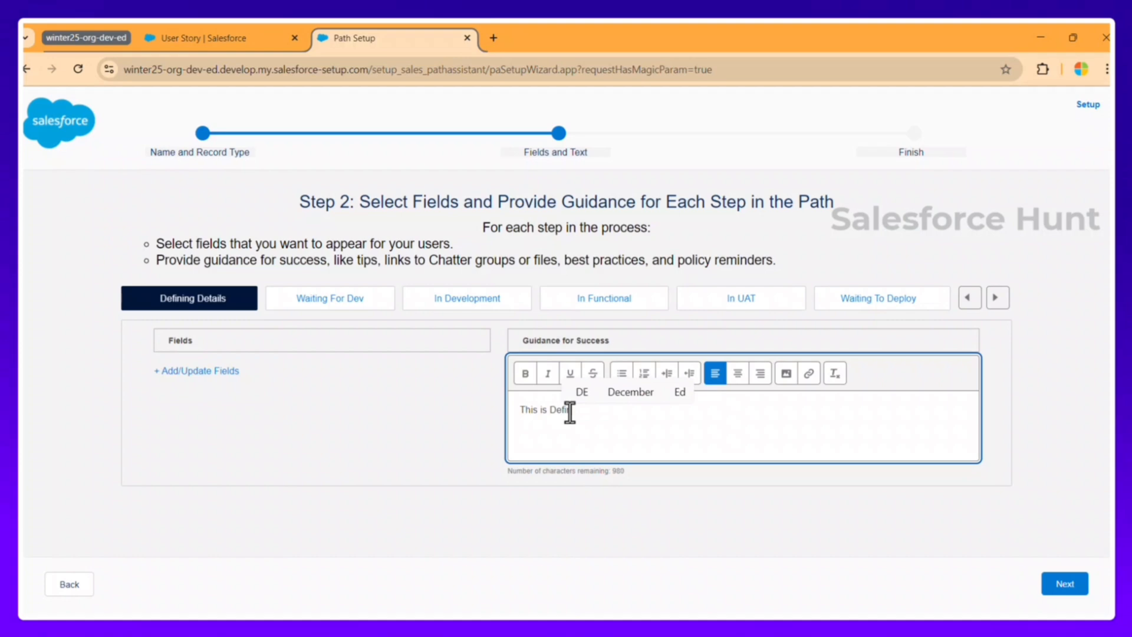
type("nin")
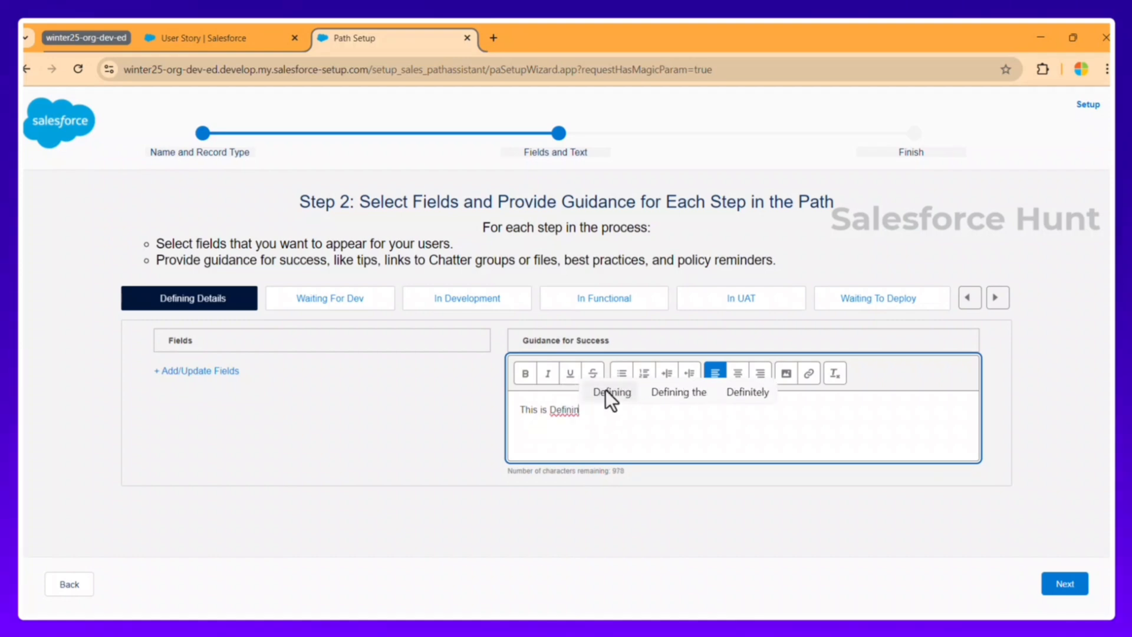
type("g Details")
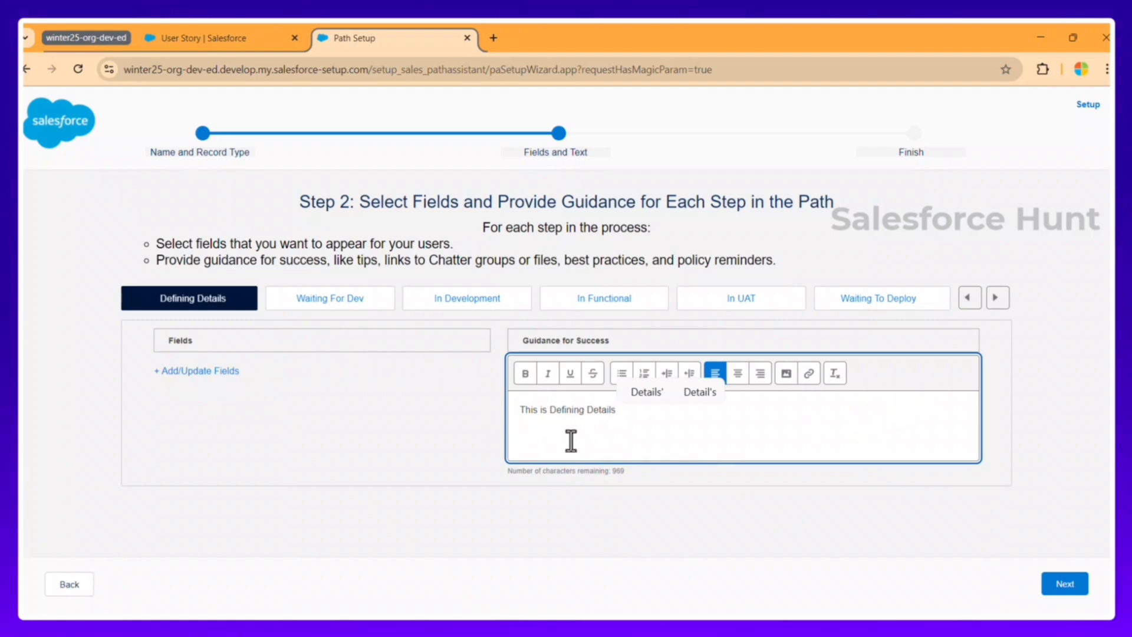
left_click(820, 534)
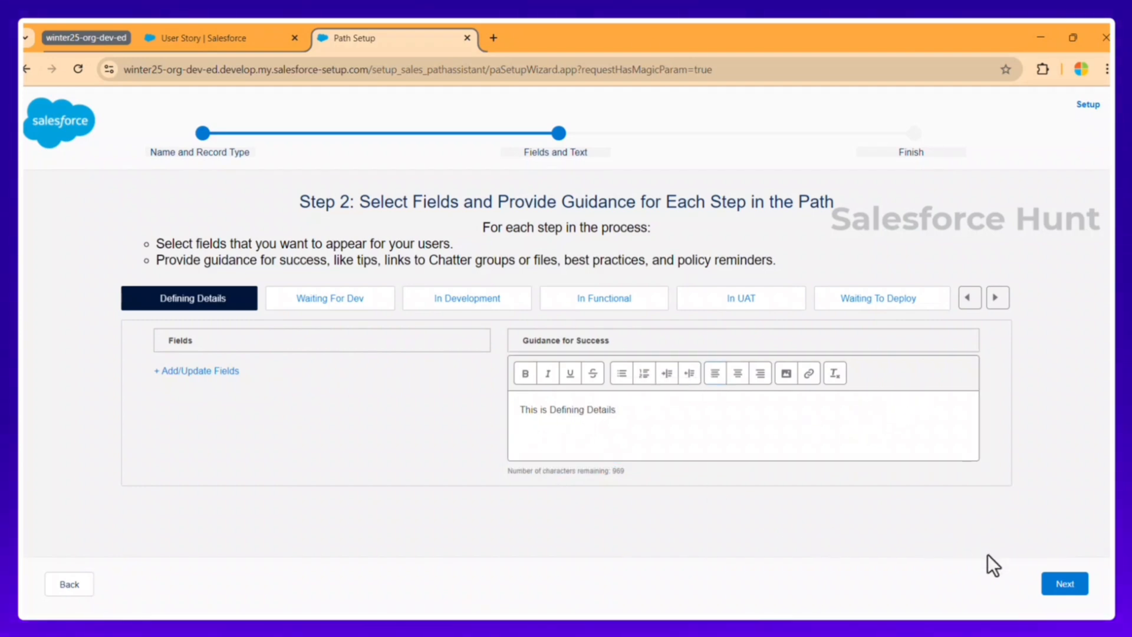
left_click(1054, 584)
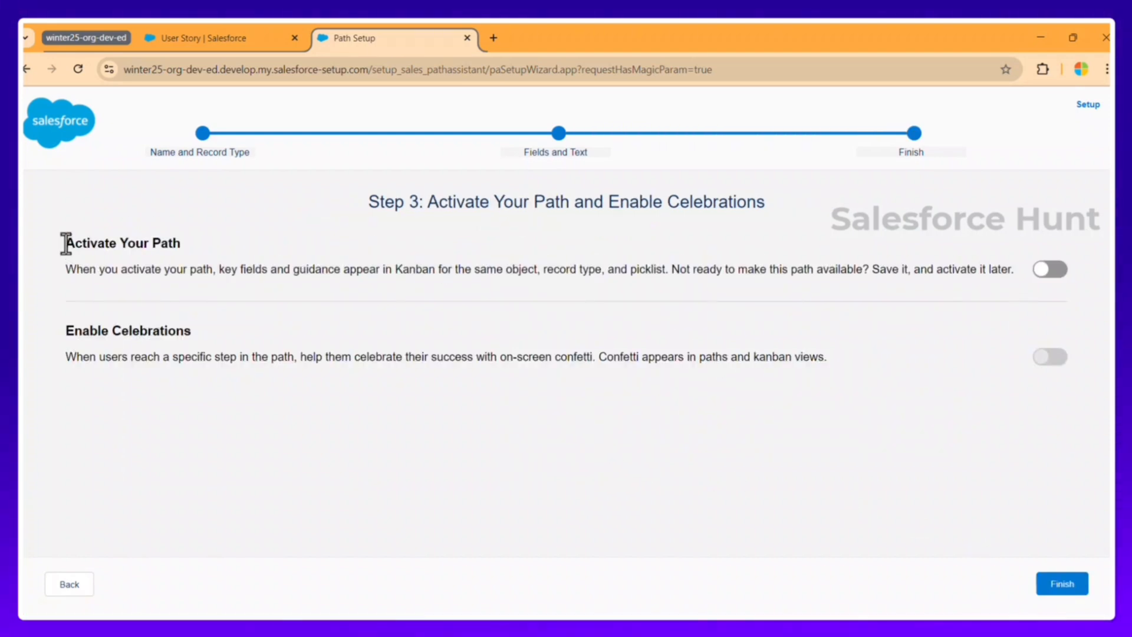
Step: Keep the path active and enable celebrations for Waiting To Deploy with Always frequency
left_click(1047, 276)
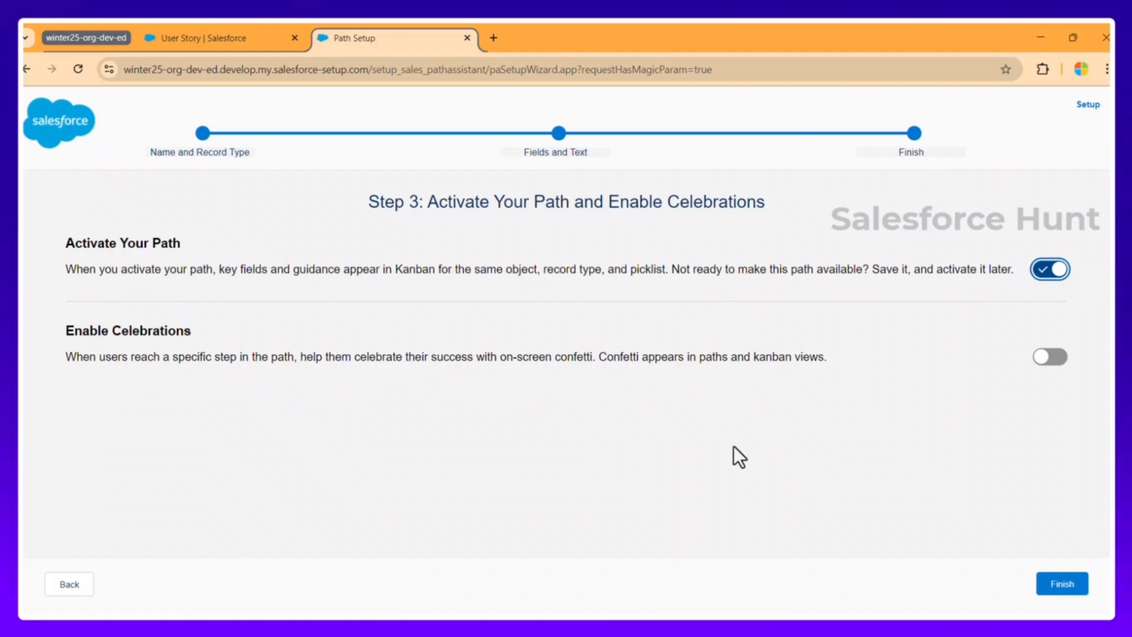
double_click(622, 356)
left_click(1042, 358)
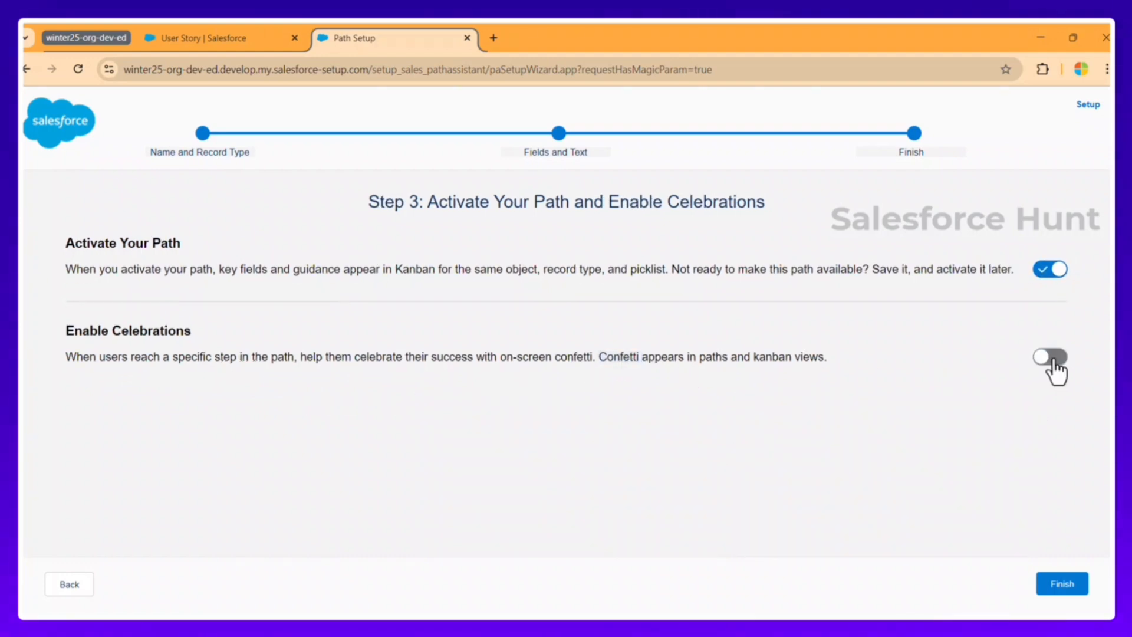
scroll(536, 284, "down", 2)
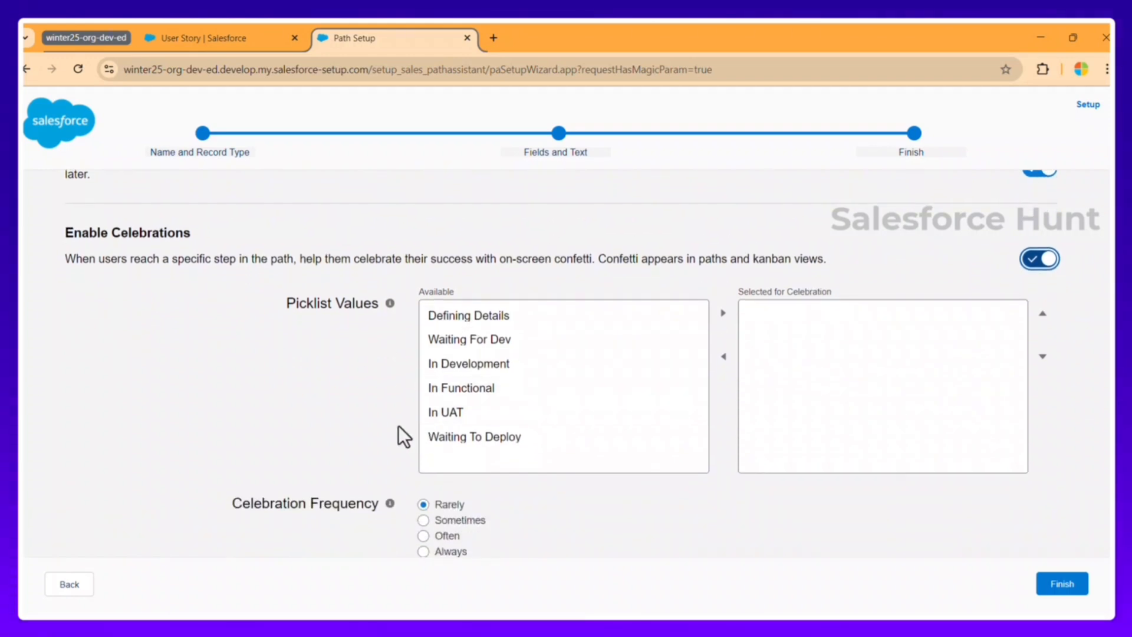
left_click(484, 446)
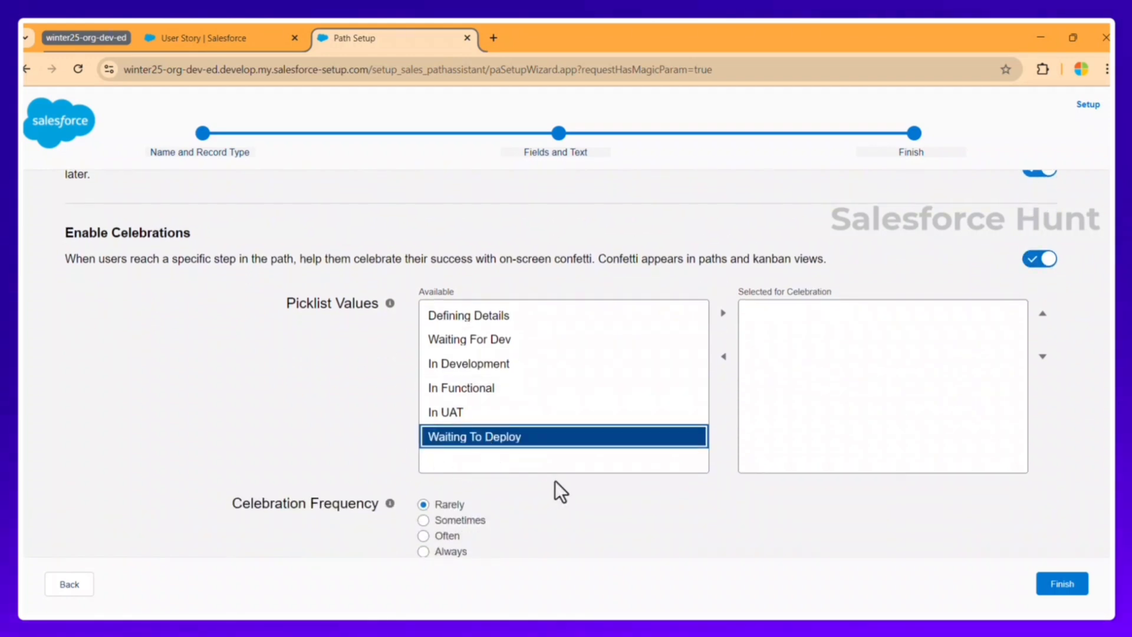
left_click(723, 314)
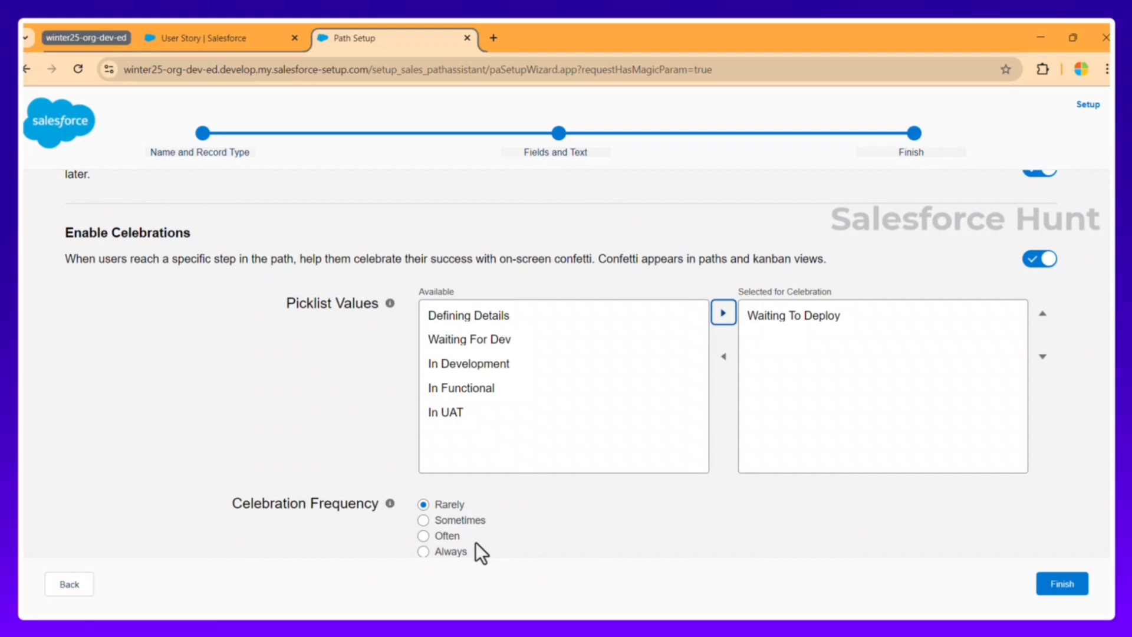
left_click(423, 552)
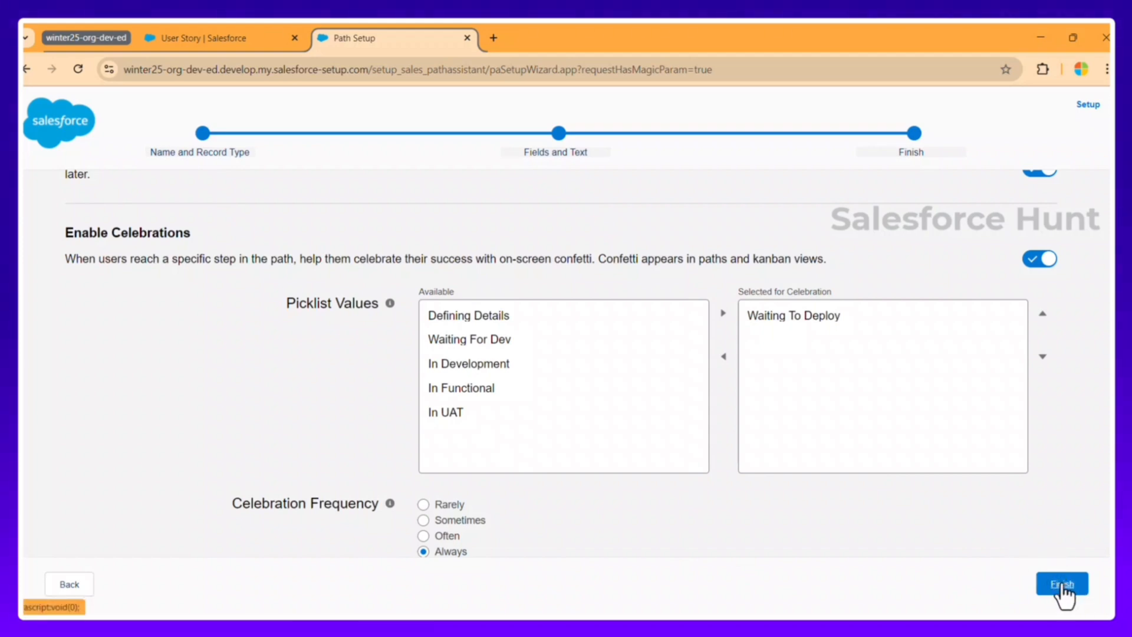
Step: Finish and save the Deployment path, then return to the User Story browser tab
left_click(1061, 584)
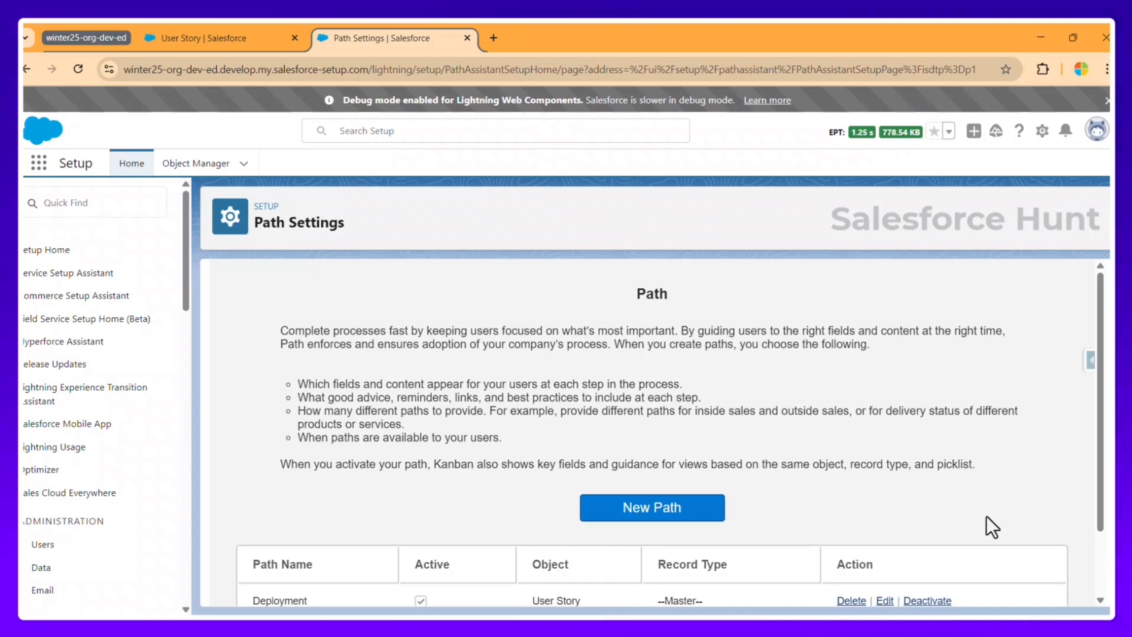
left_click(211, 40)
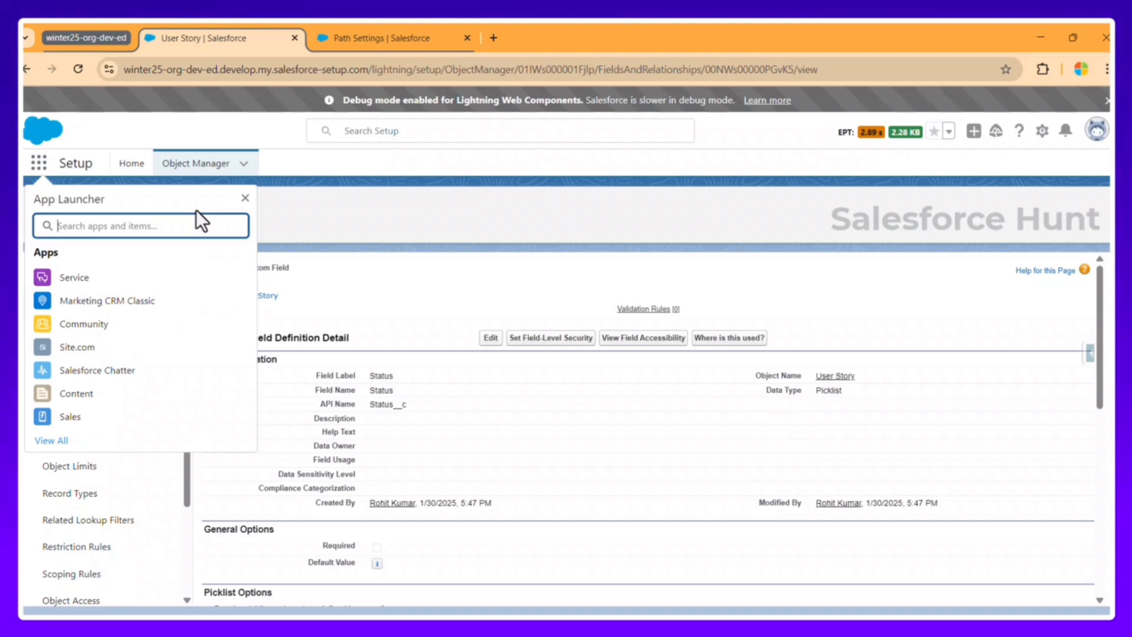
Step: Open the Demo user story and check its Status values, leaving it at Waiting For Dev
type("user s")
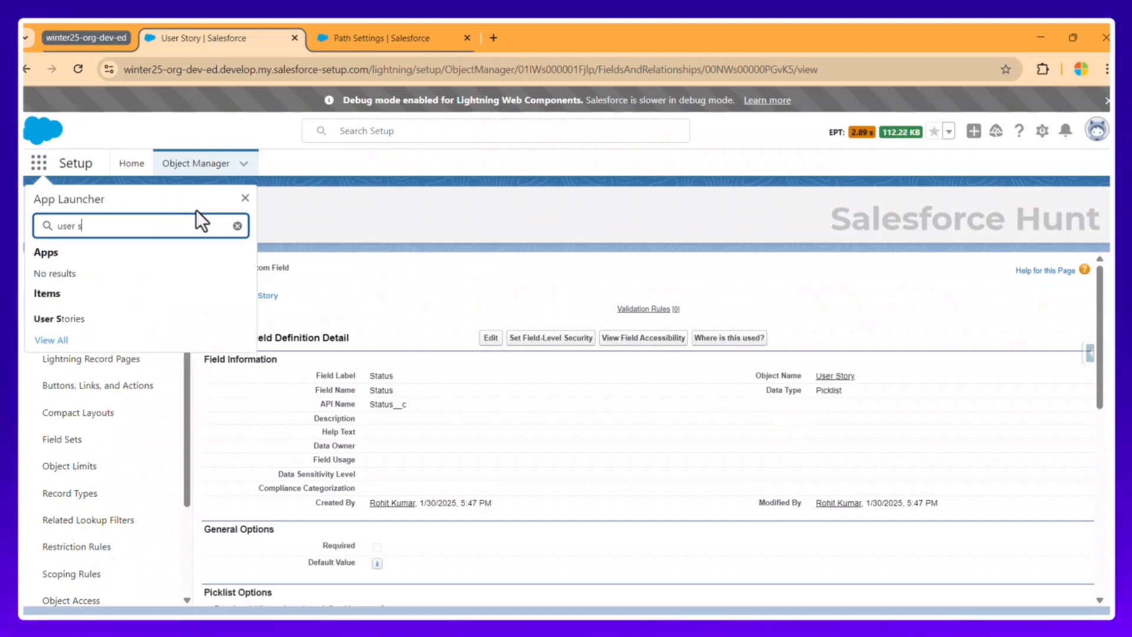
left_click(88, 321)
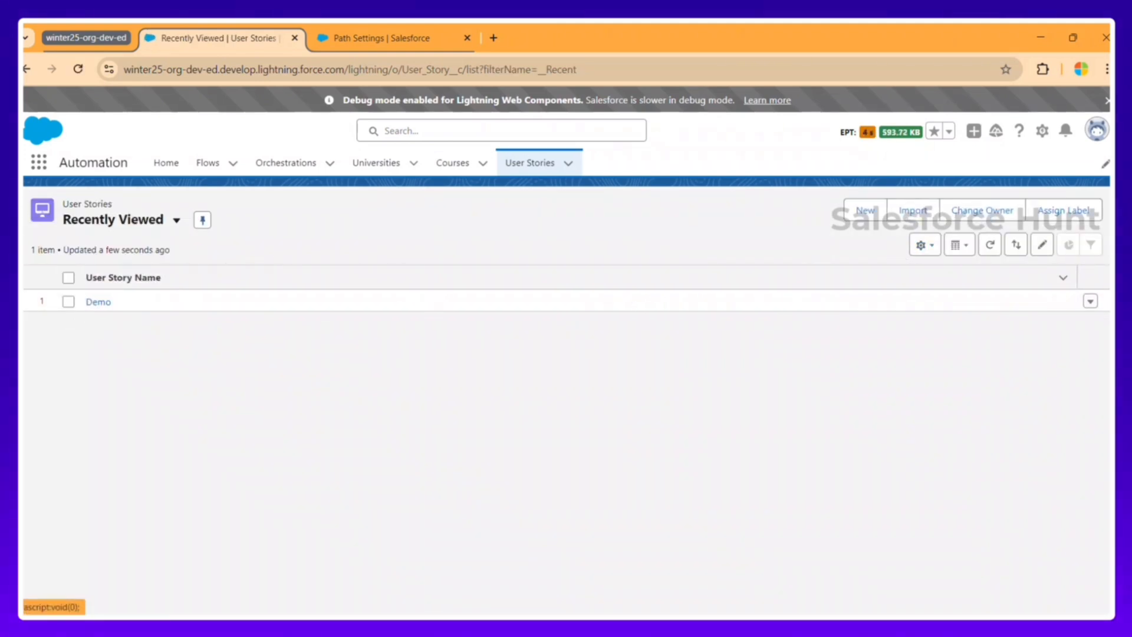
left_click(98, 303)
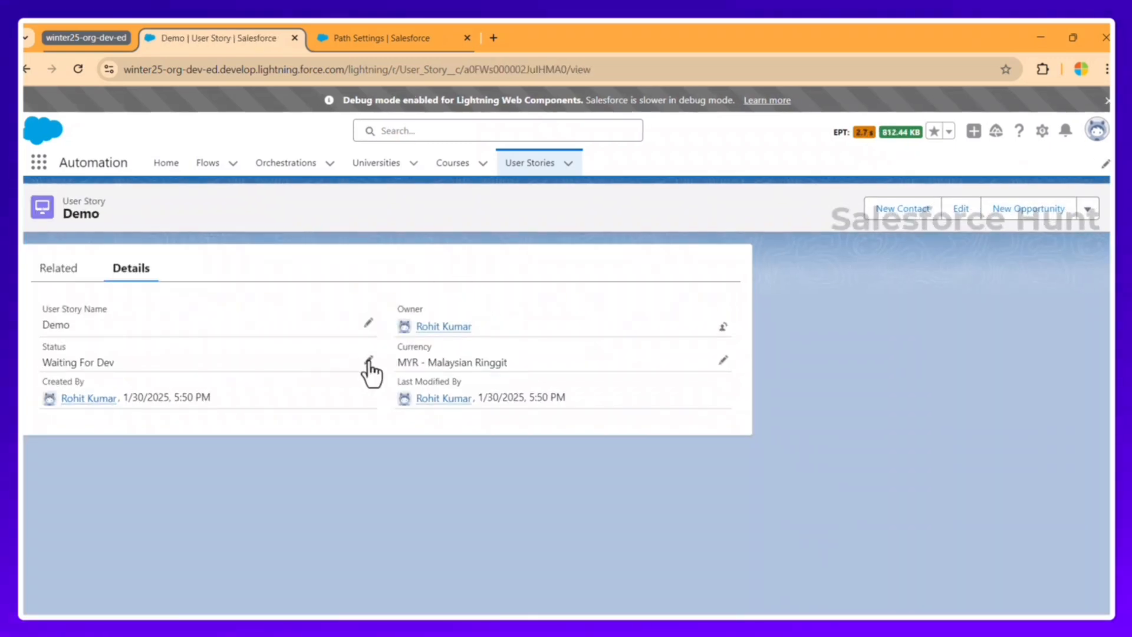
left_click(370, 361)
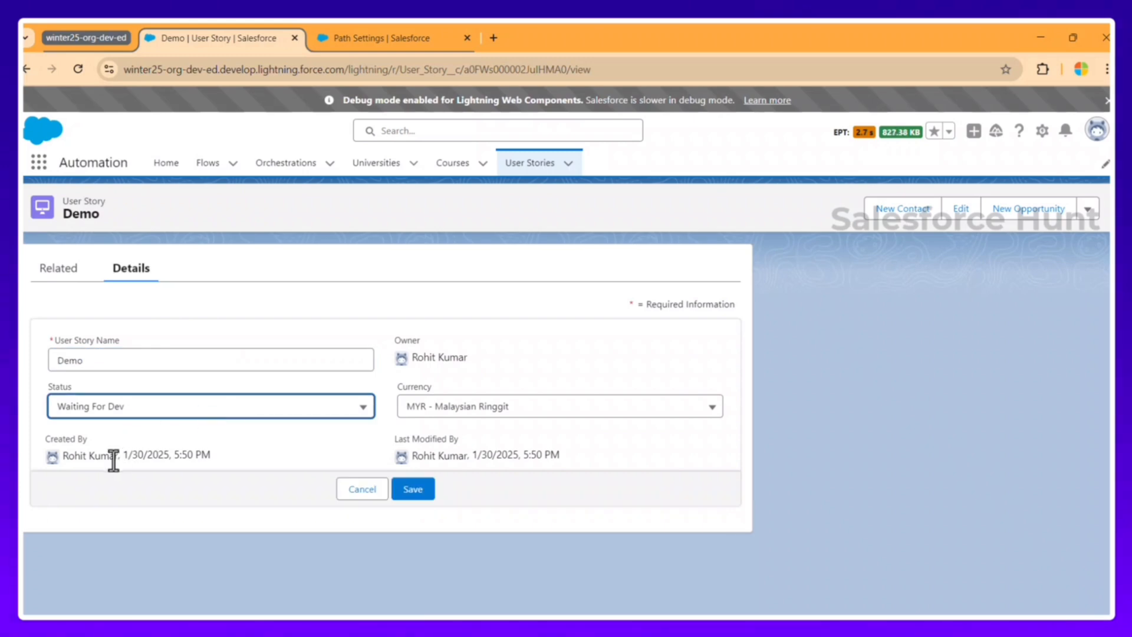
left_click(198, 413)
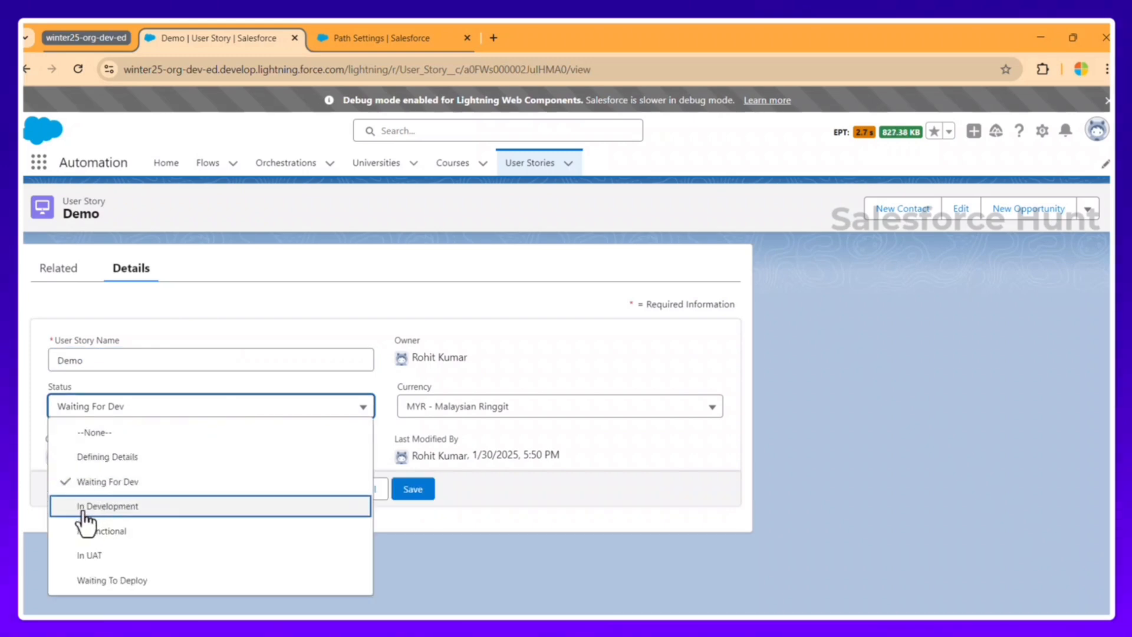
left_click(603, 519)
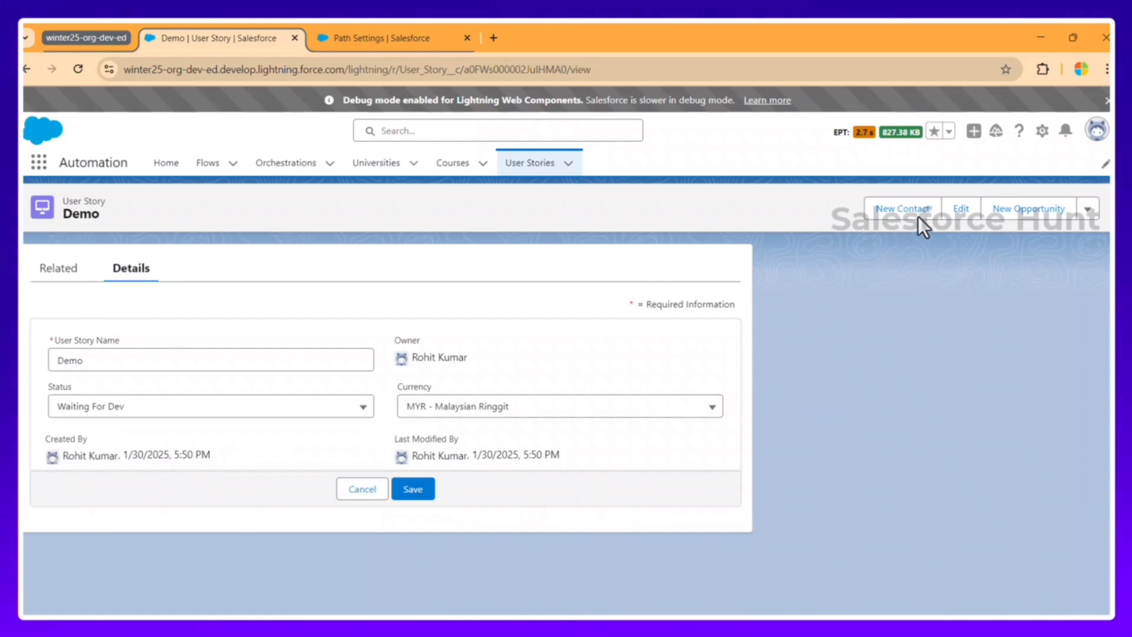
Step: Edit the record page and place the Path component above the Related and Details tabs
left_click(1042, 130)
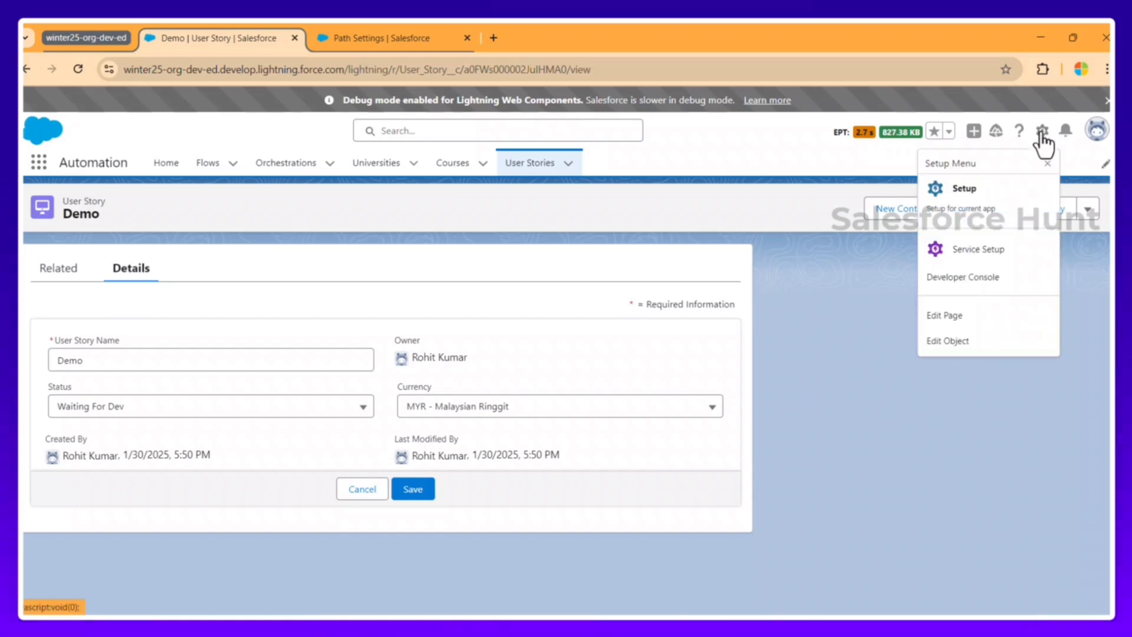
left_click(953, 341)
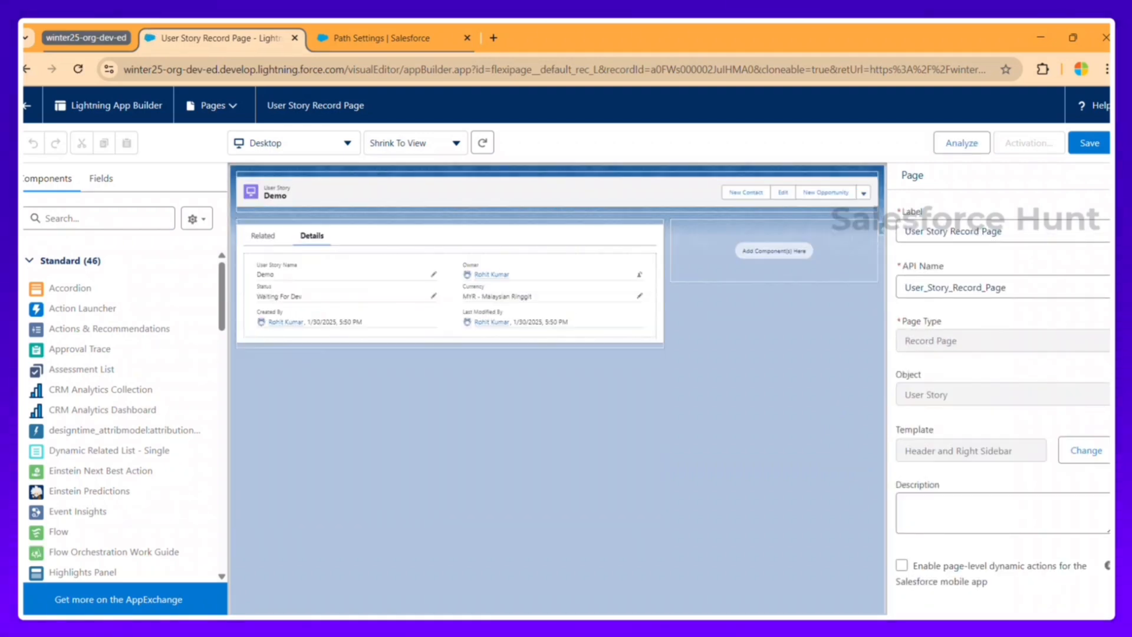
left_click(74, 268)
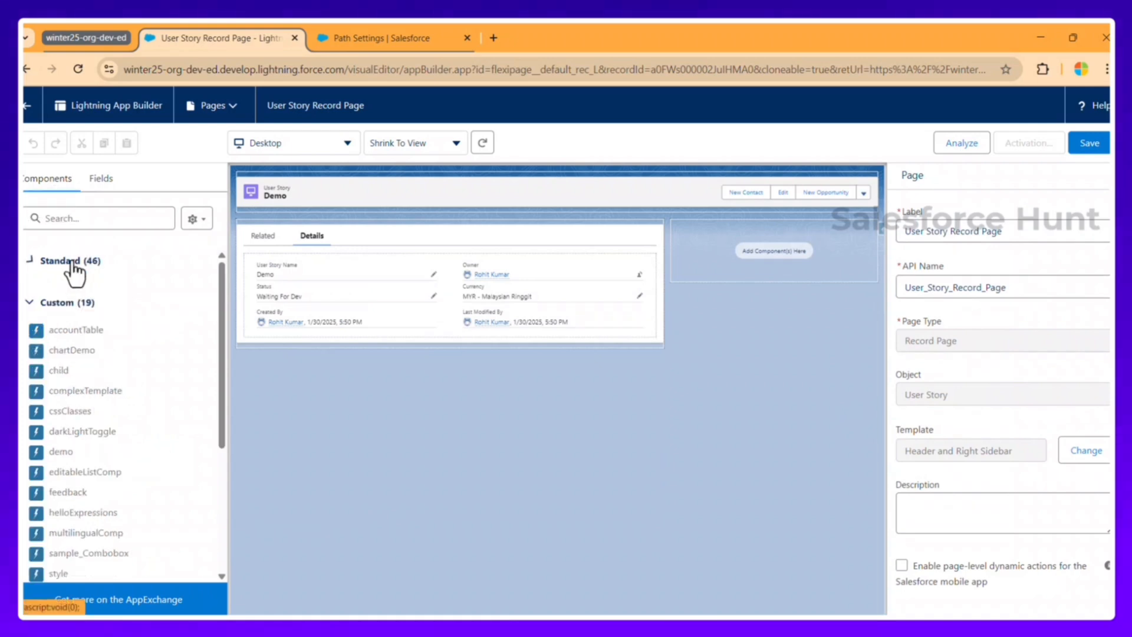
left_click(73, 263)
left_click(83, 218)
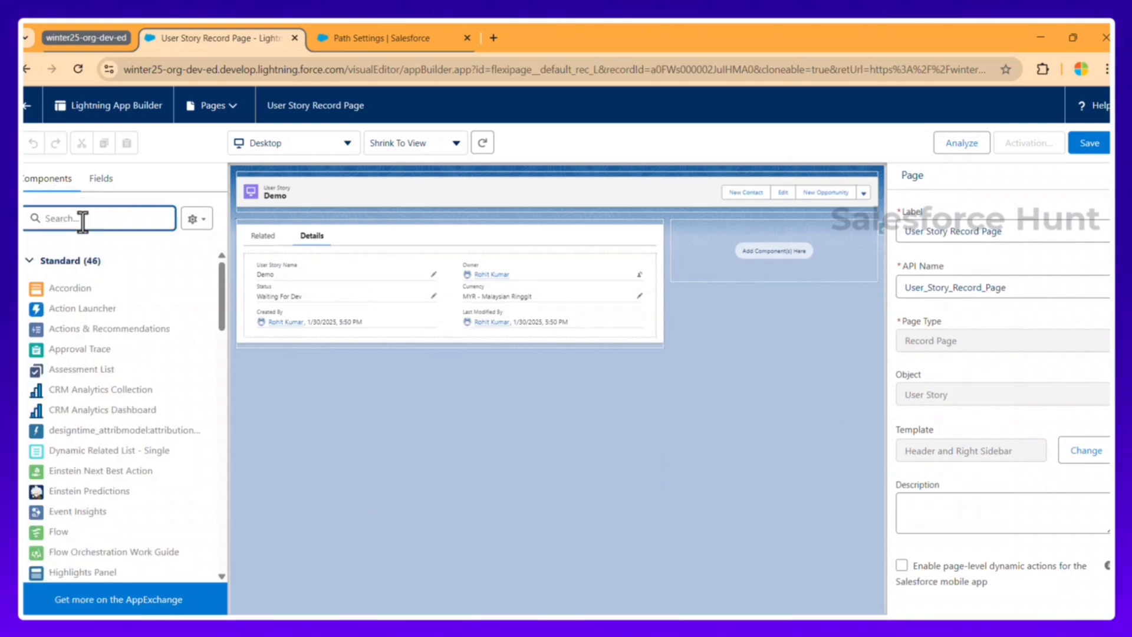
type("path")
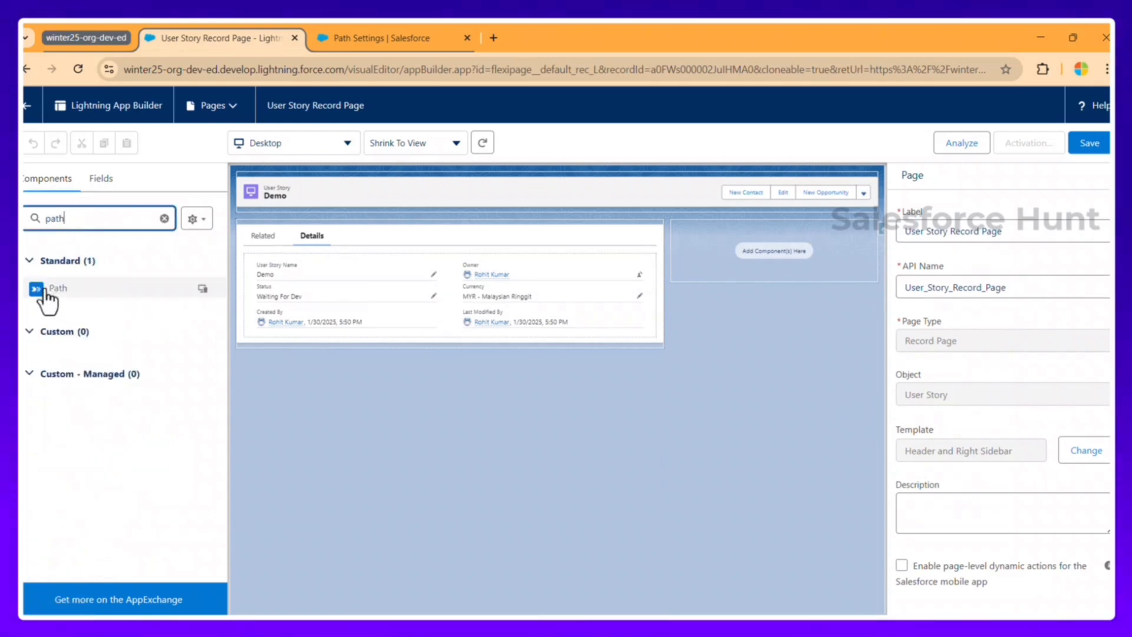
left_click_drag(75, 289, 302, 226)
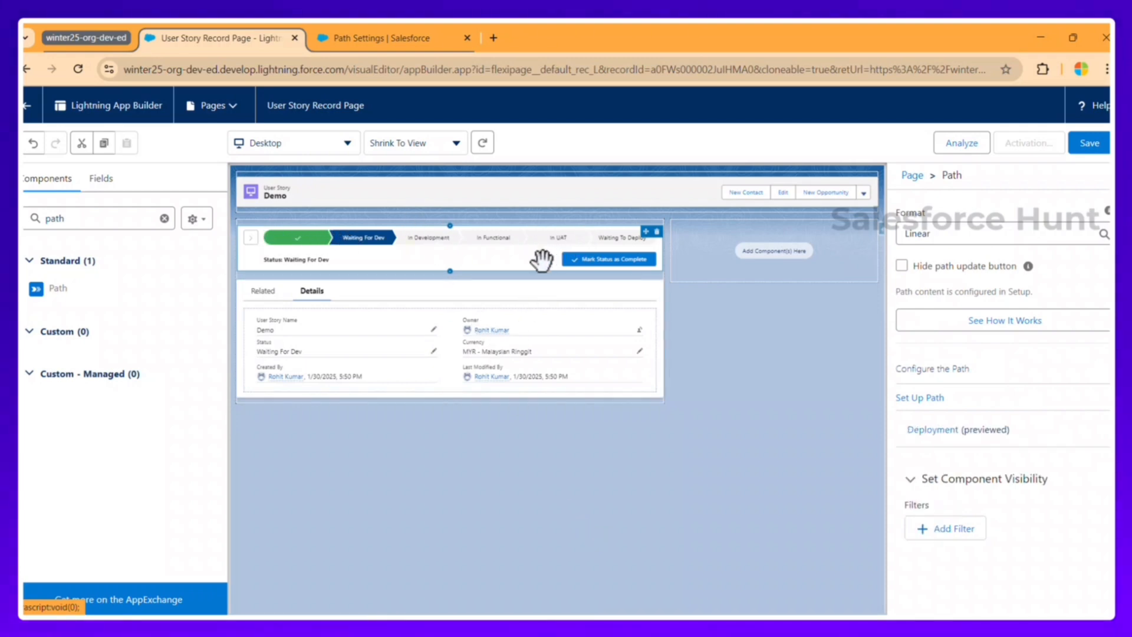
Step: Keep the Path in Linear format with its update button shown, save the page, and start activation
left_click(936, 234)
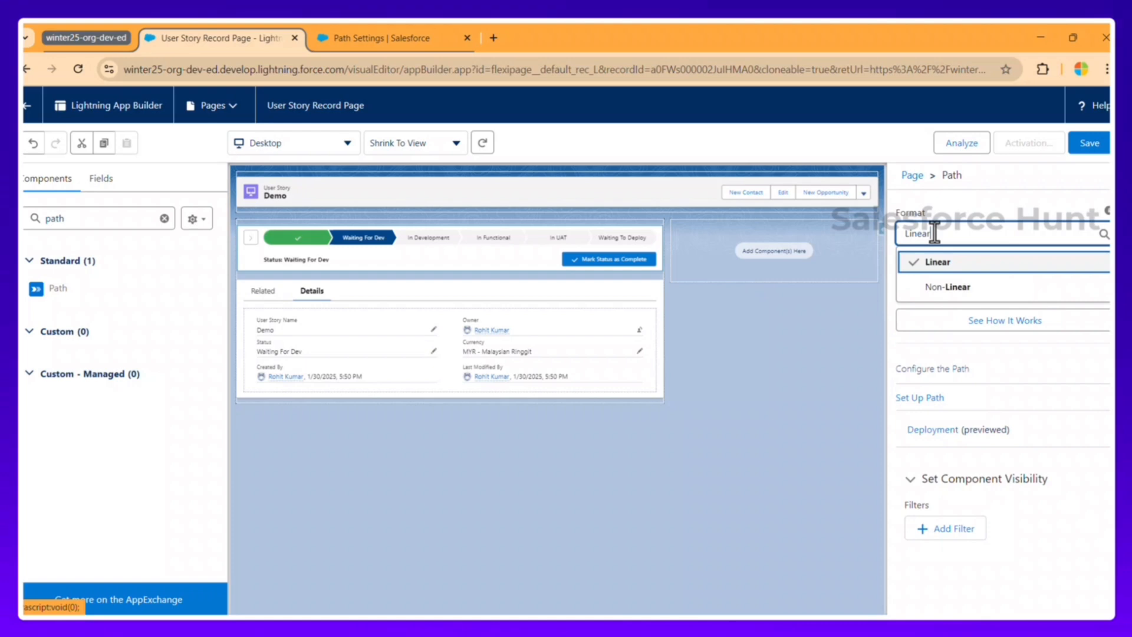
left_click(957, 288)
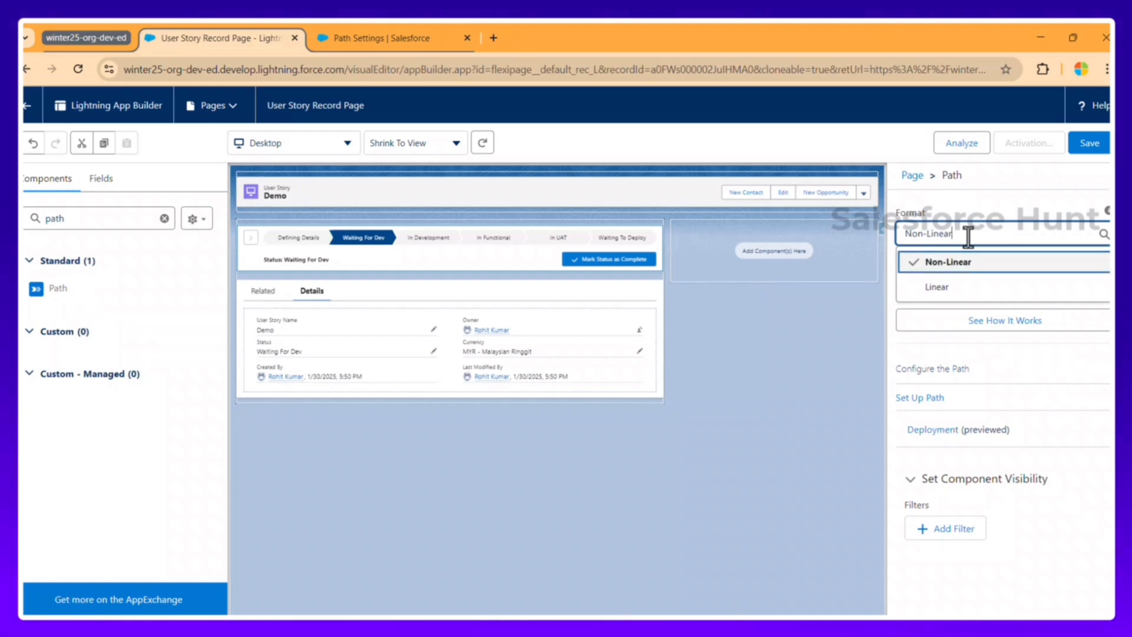
left_click(933, 289)
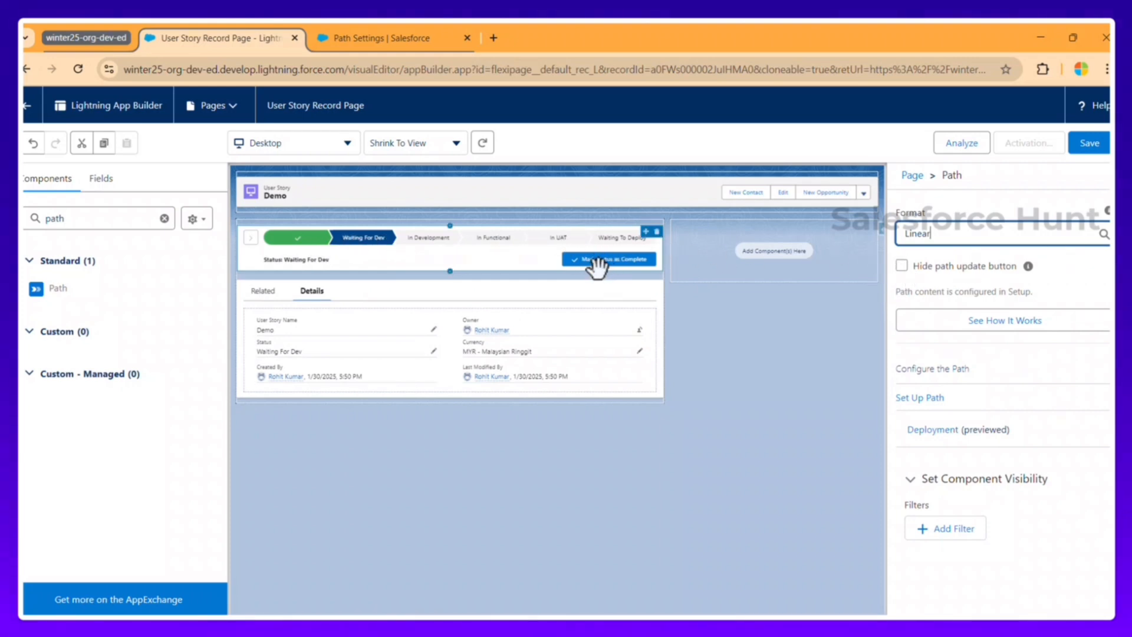
left_click(902, 265)
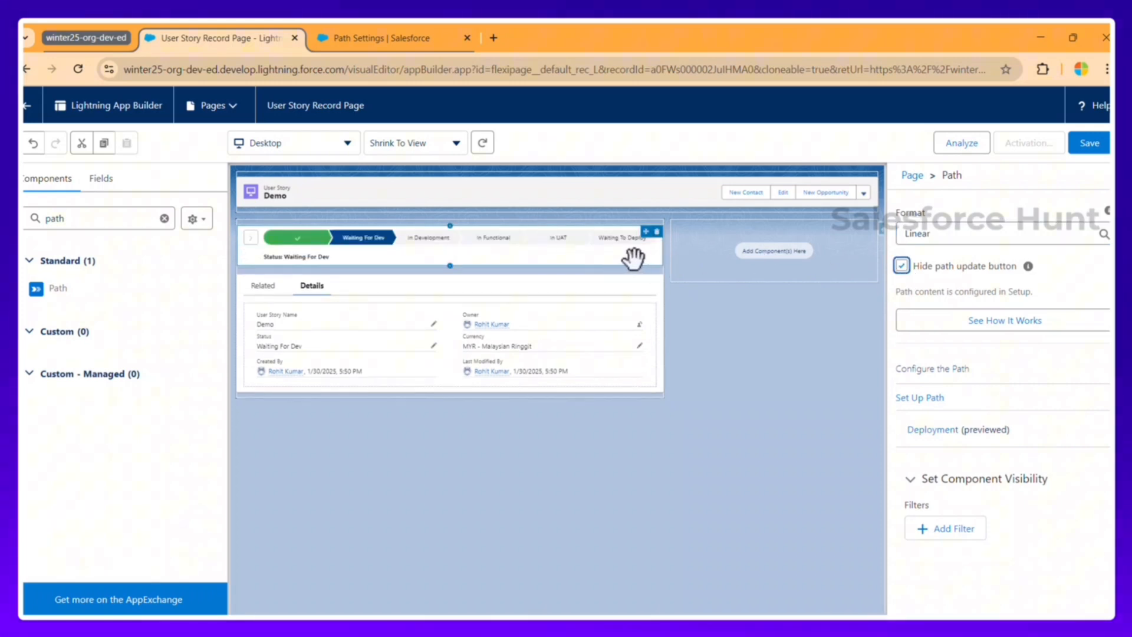
left_click(902, 266)
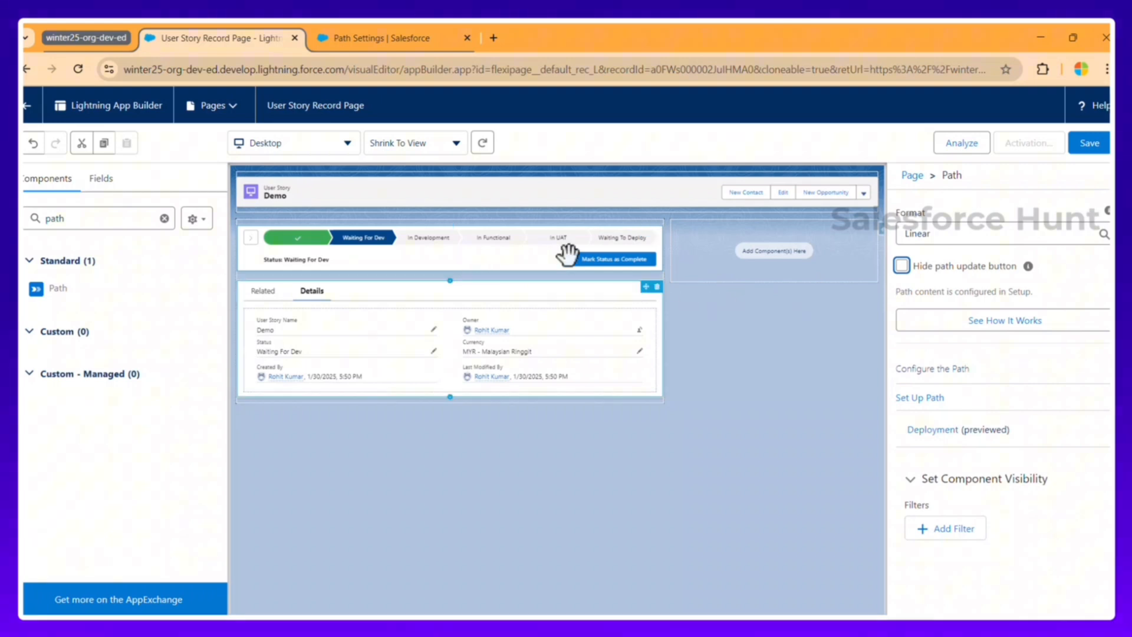
left_click(1090, 144)
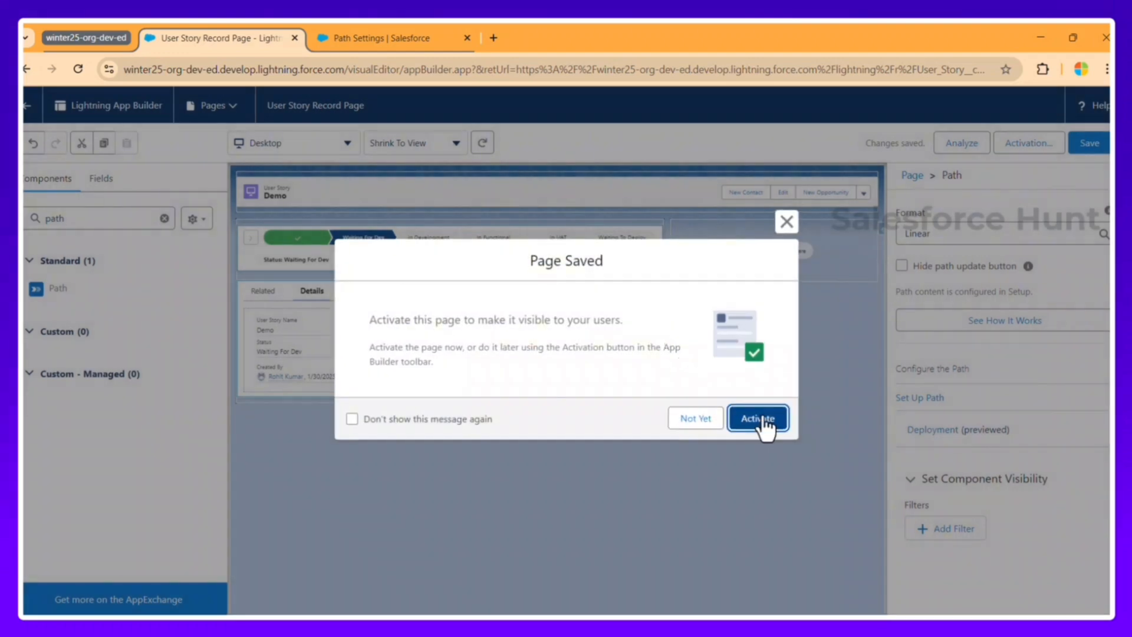
left_click(761, 419)
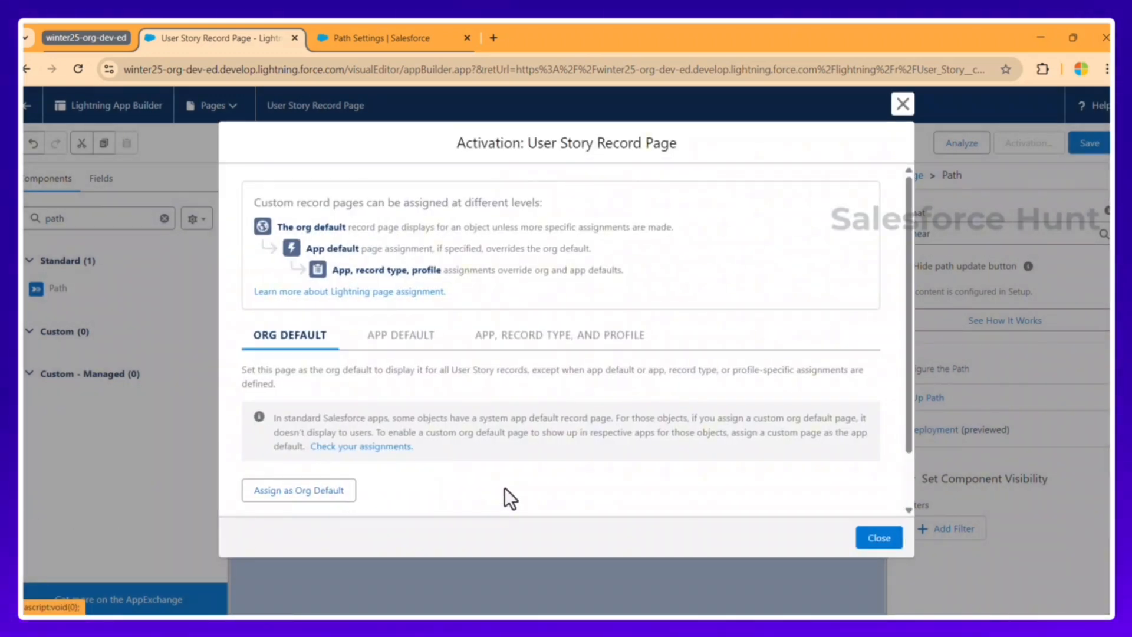
Step: Make the page the org default for desktop, save the assignment, and return to the Demo record
left_click(299, 495)
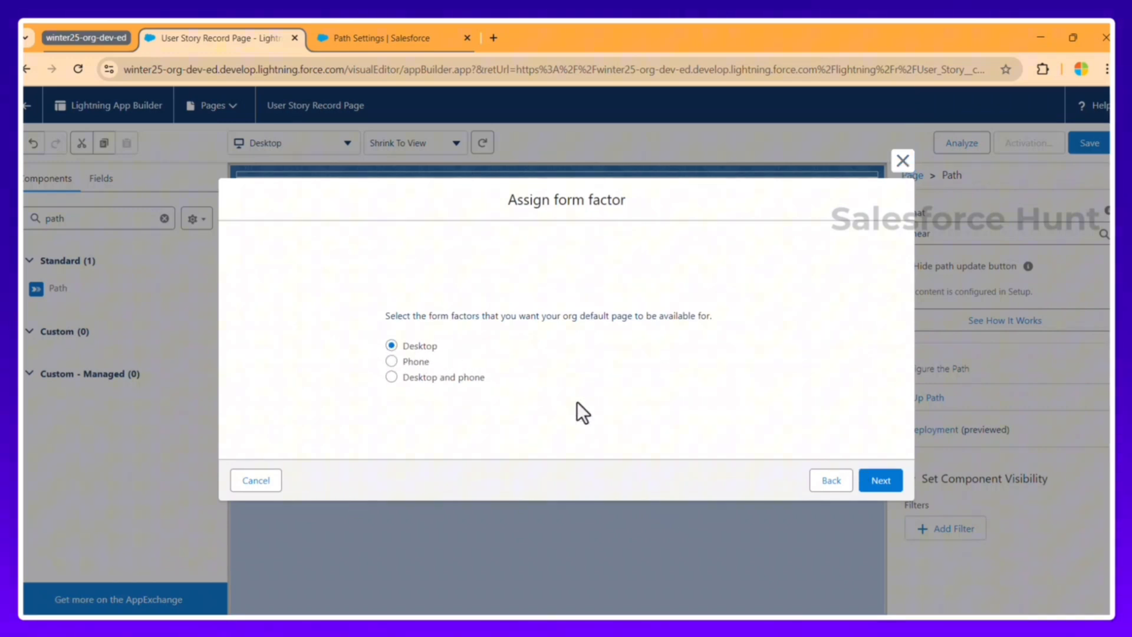
left_click(888, 476)
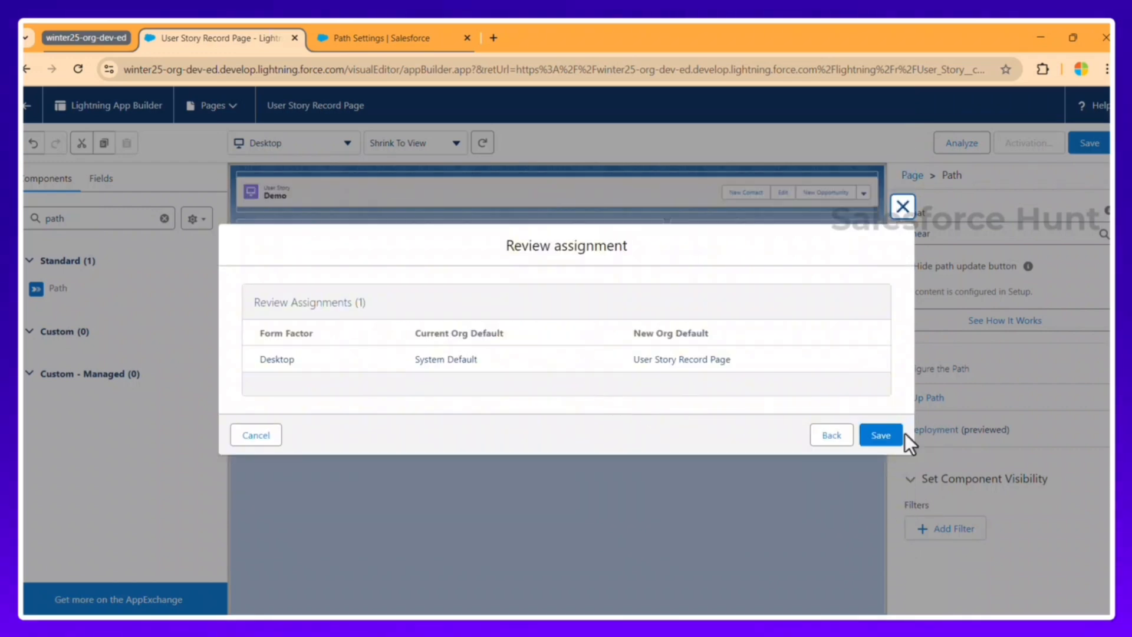
left_click(883, 436)
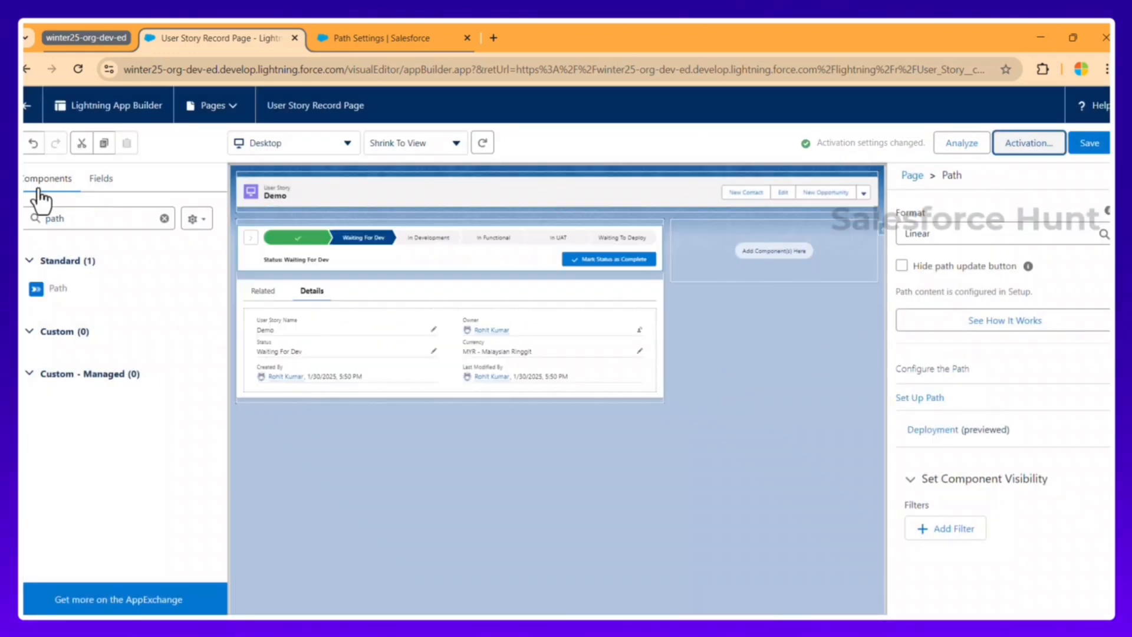
left_click(27, 112)
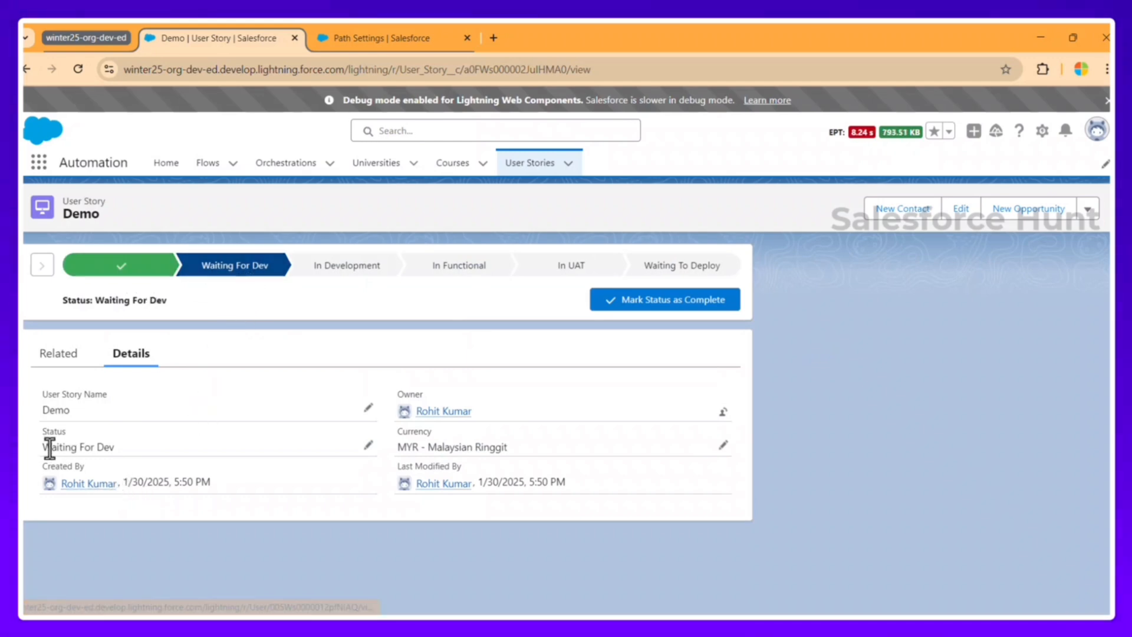
Step: Advance the Demo user story's status to In UAT, then to Waiting To Deploy
left_click_drag(41, 447, 139, 450)
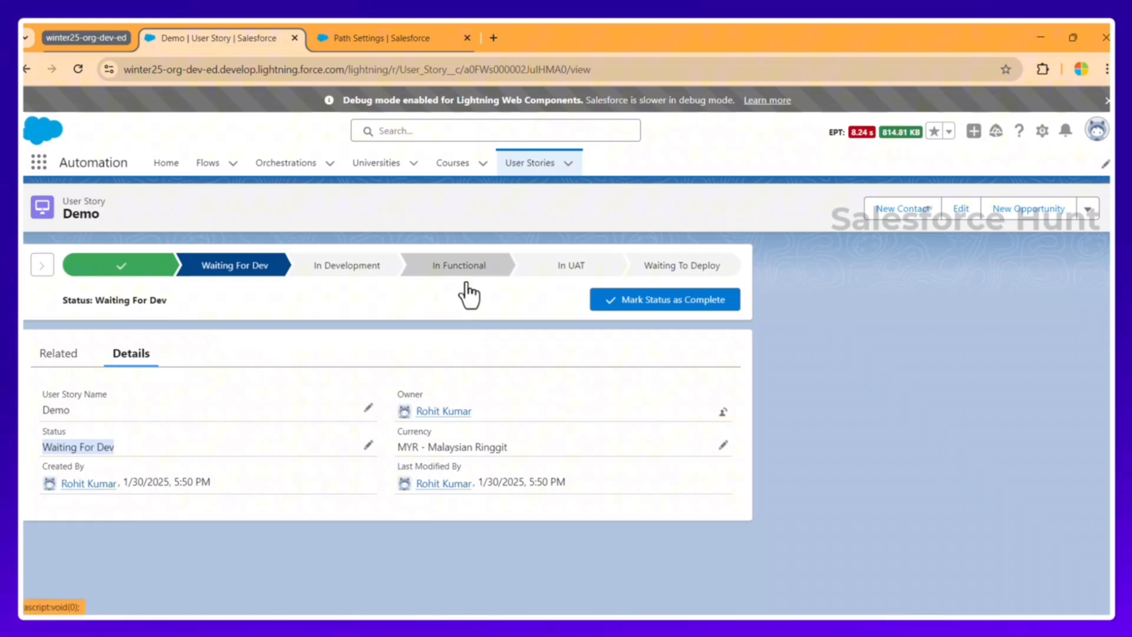
left_click(564, 268)
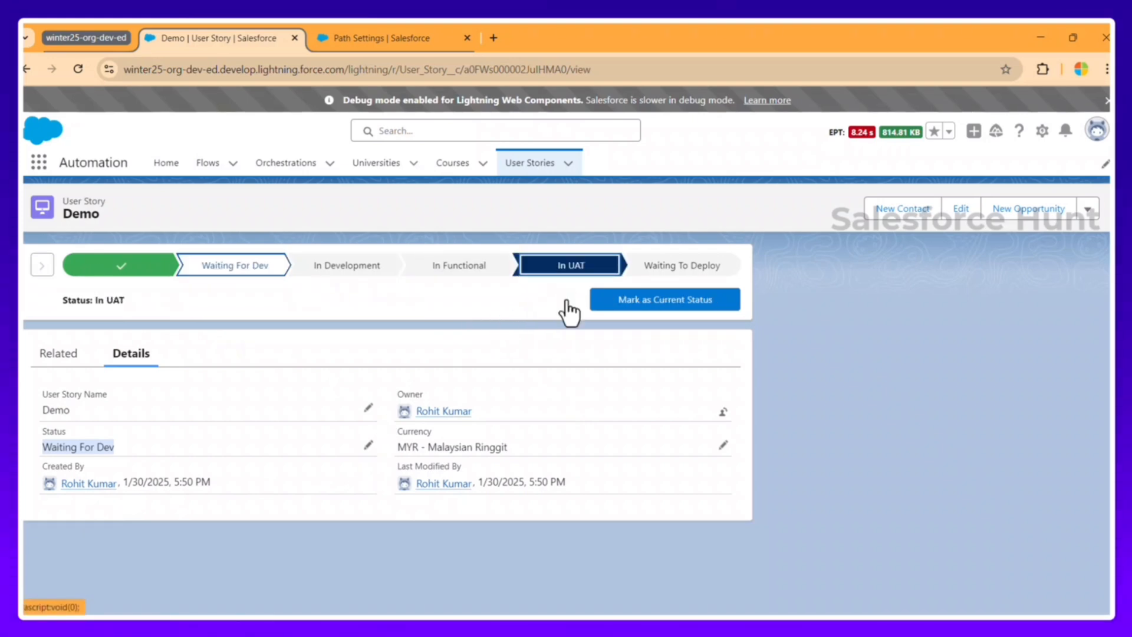
left_click(666, 302)
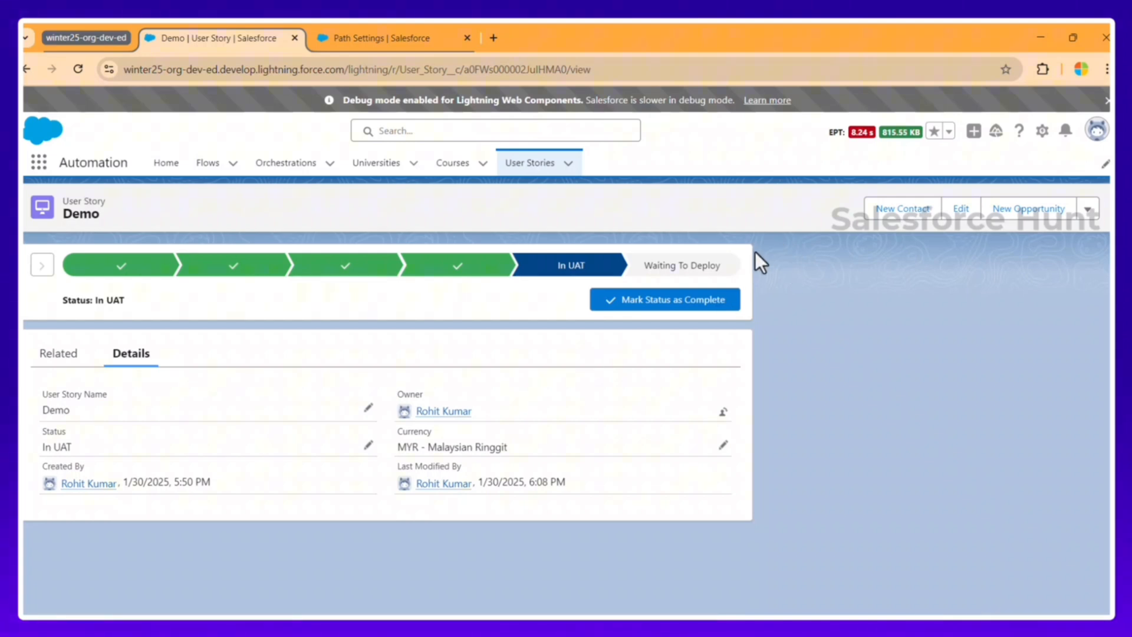
left_click(679, 269)
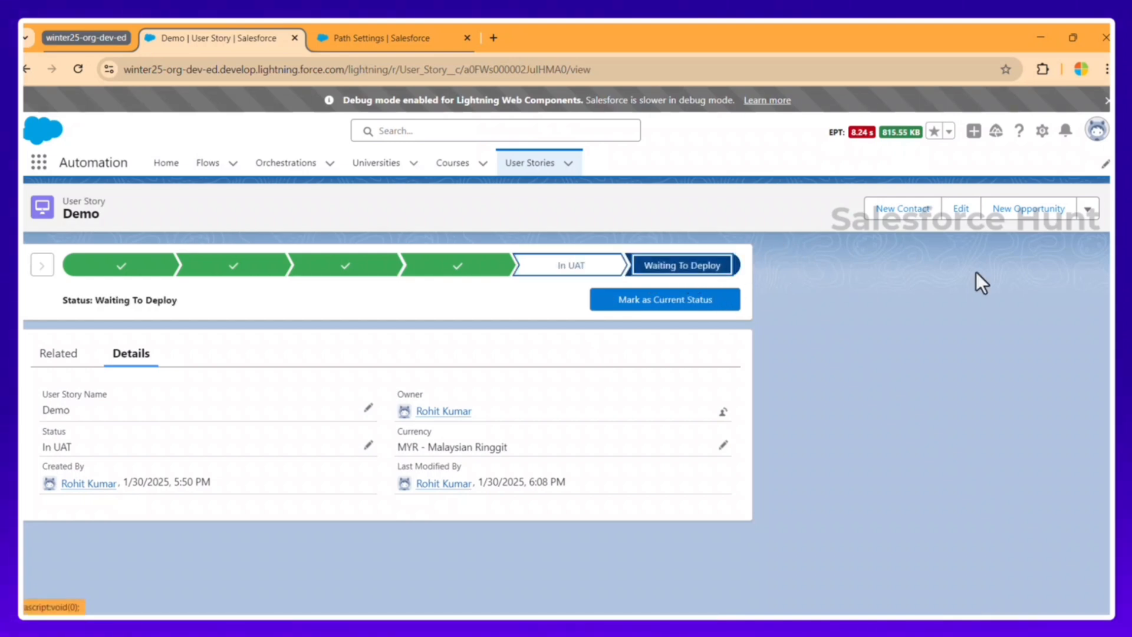
left_click(679, 303)
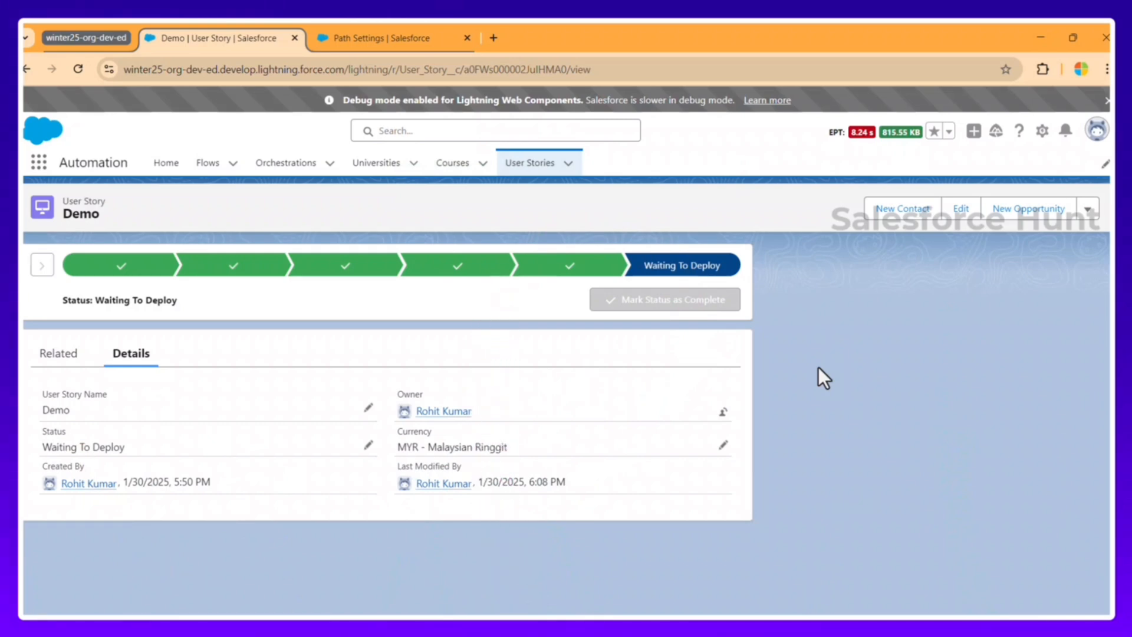
Step: Move the Demo story's status back to In Development, then forward to Waiting To Deploy
left_click(331, 271)
left_click(637, 302)
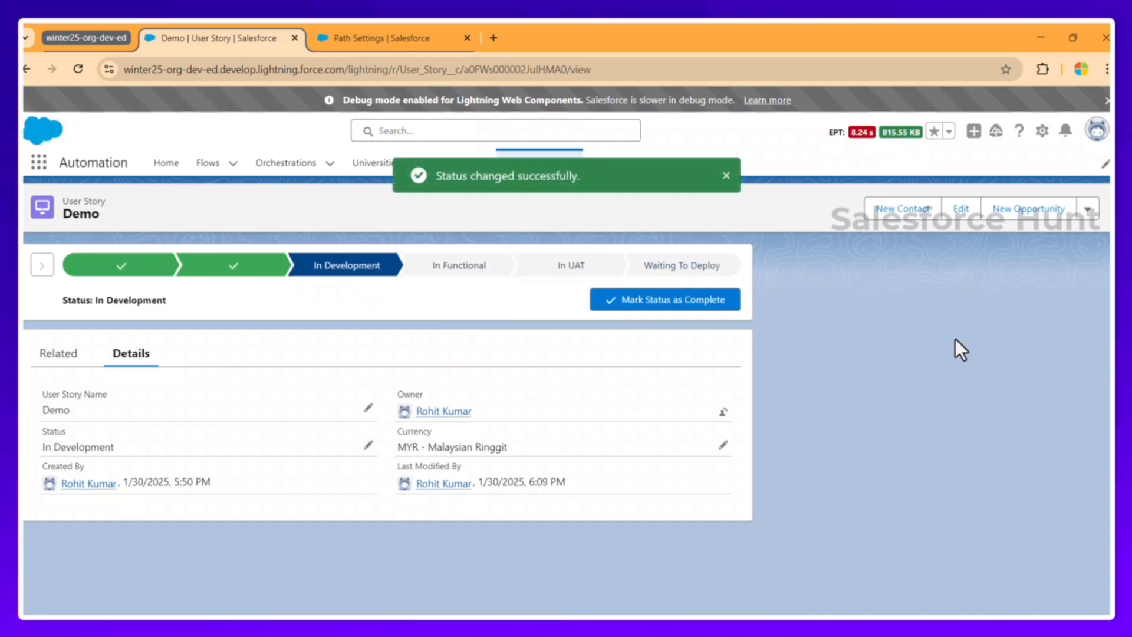
left_click(666, 268)
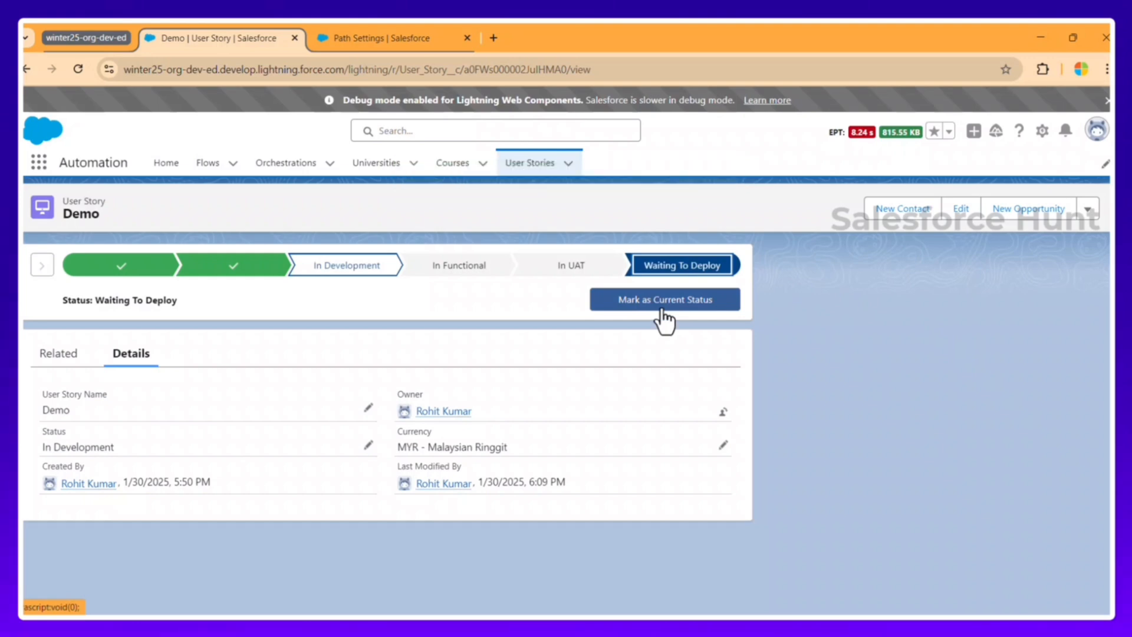
left_click(674, 303)
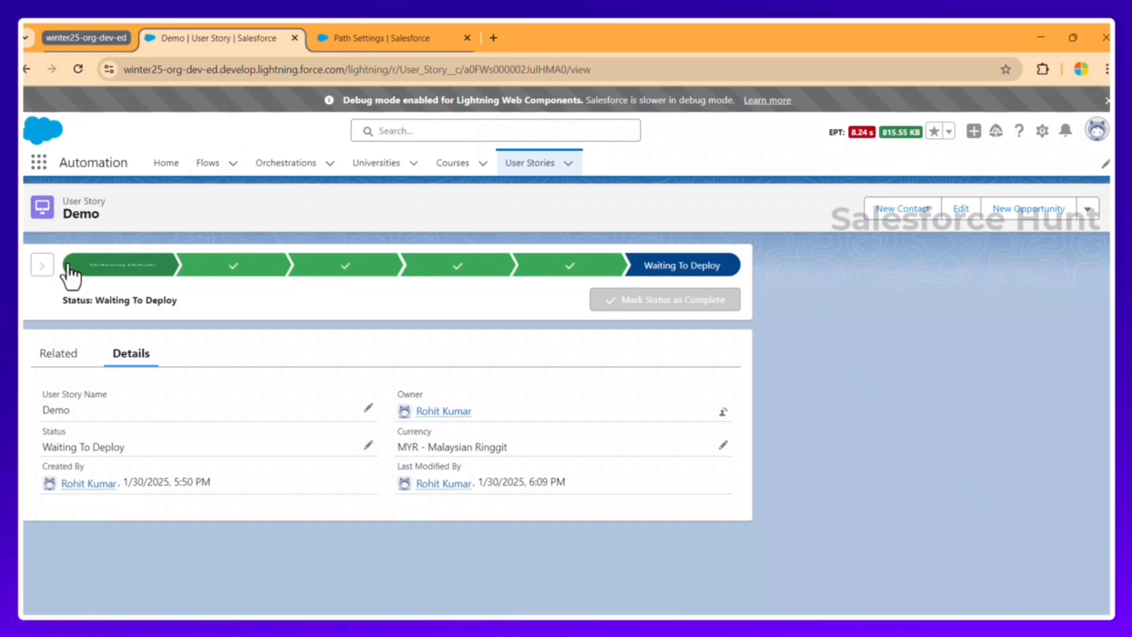
Step: Open the Deployment path in Path Settings for editing at its fields and guidance step
left_click(377, 38)
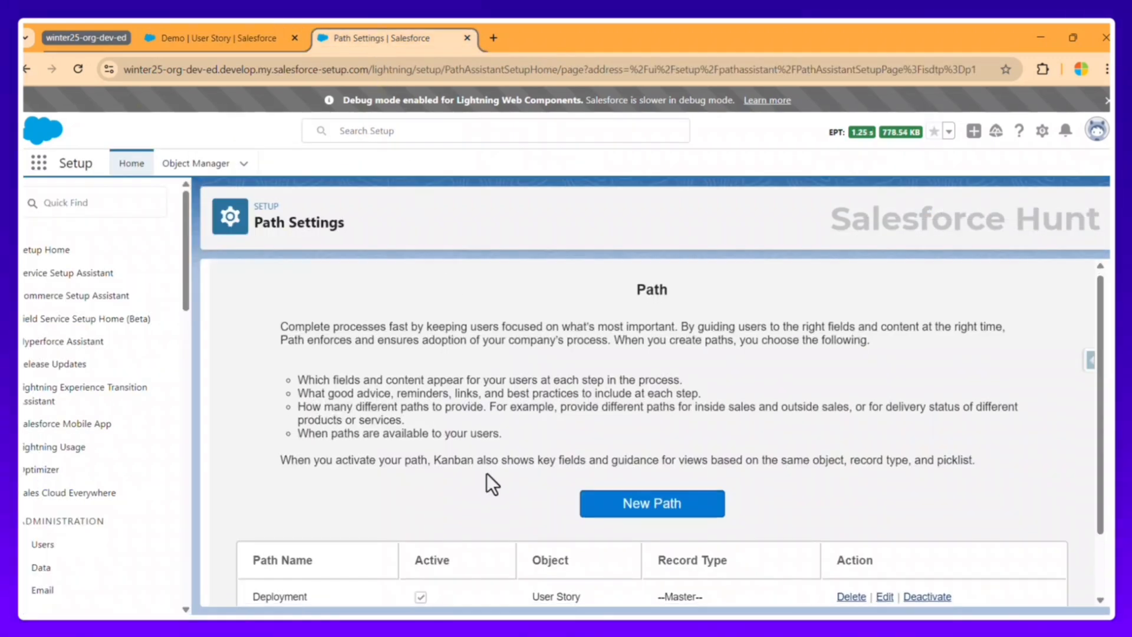
scroll(391, 556, "down", 2)
left_click(885, 520)
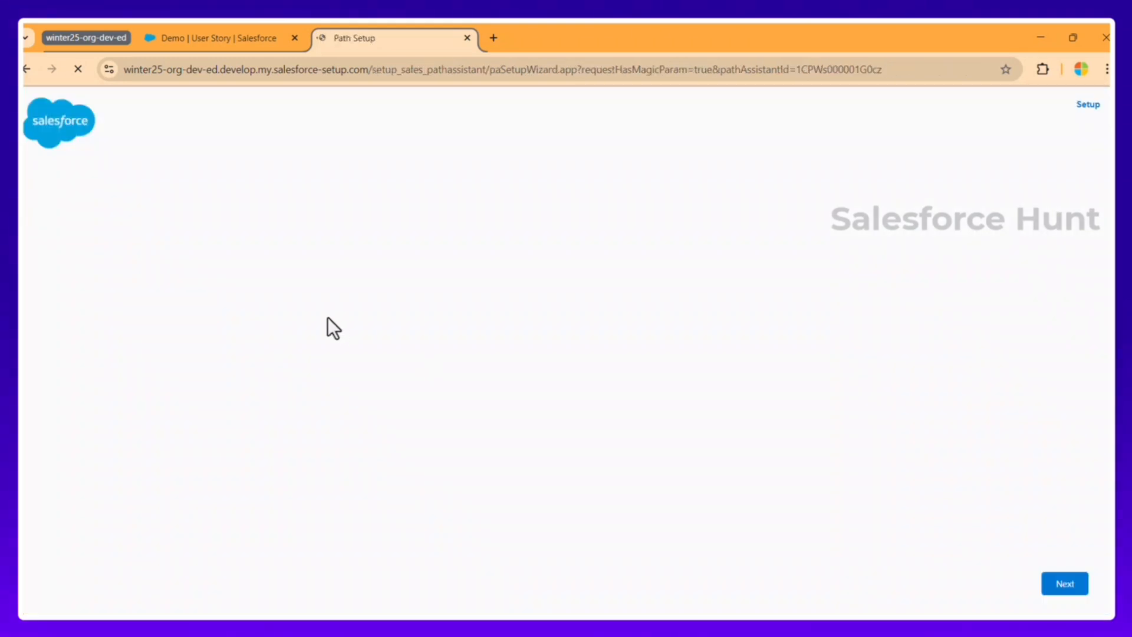
left_click(1064, 585)
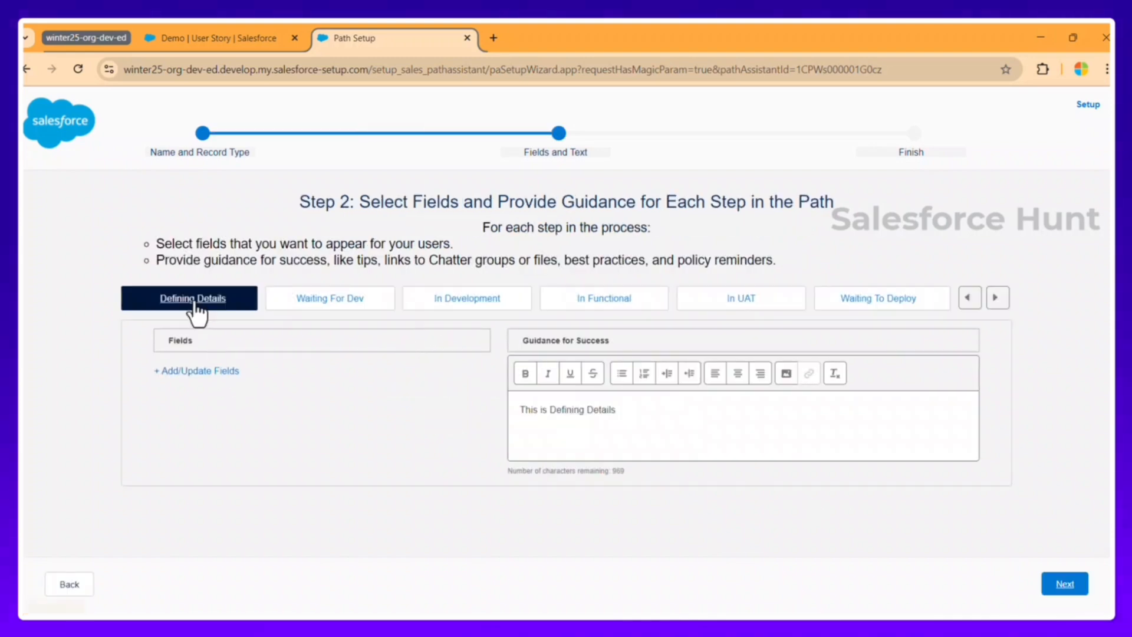
Step: Add User Story Name as a Defining Details key field and save the path
left_click(183, 377)
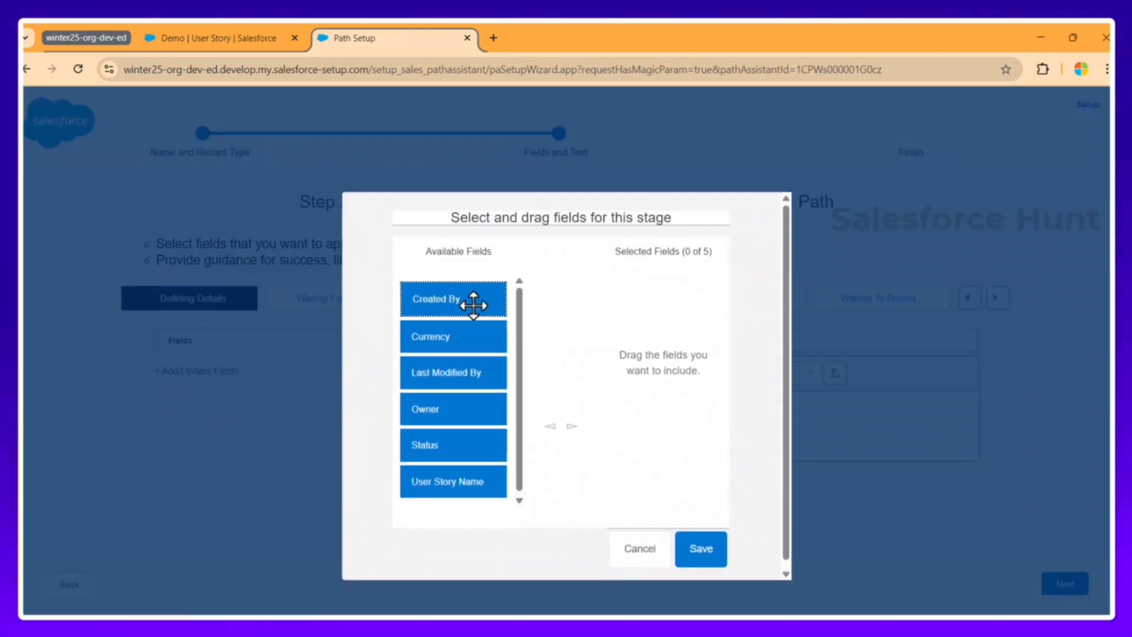
left_click(435, 334)
left_click(451, 482)
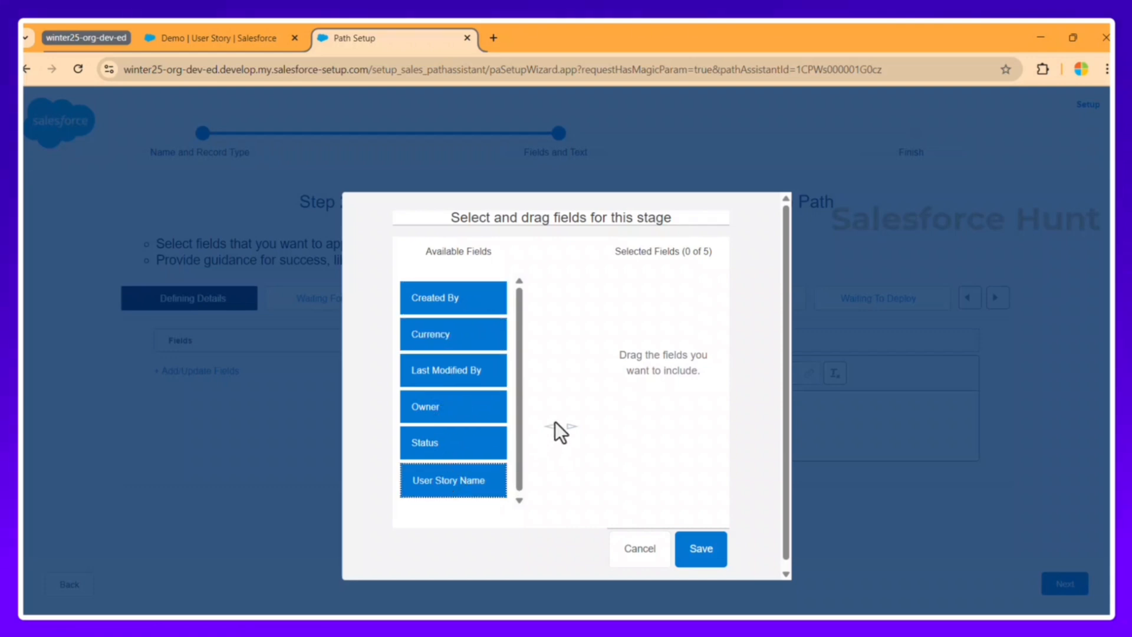
left_click_drag(475, 467, 648, 339)
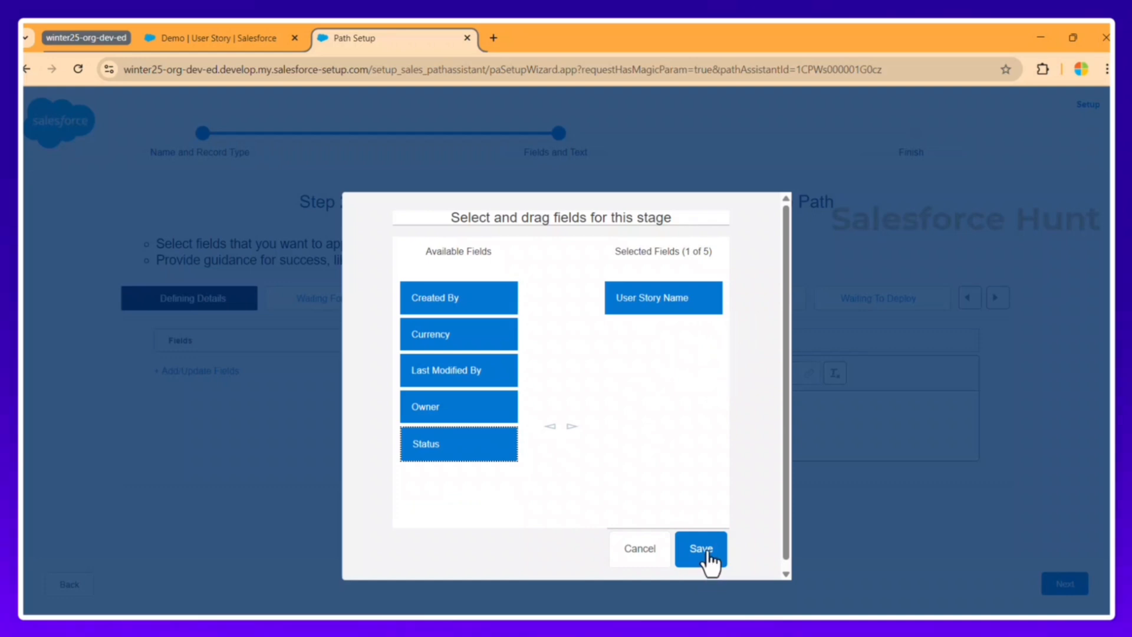
left_click(705, 557)
left_click(1066, 586)
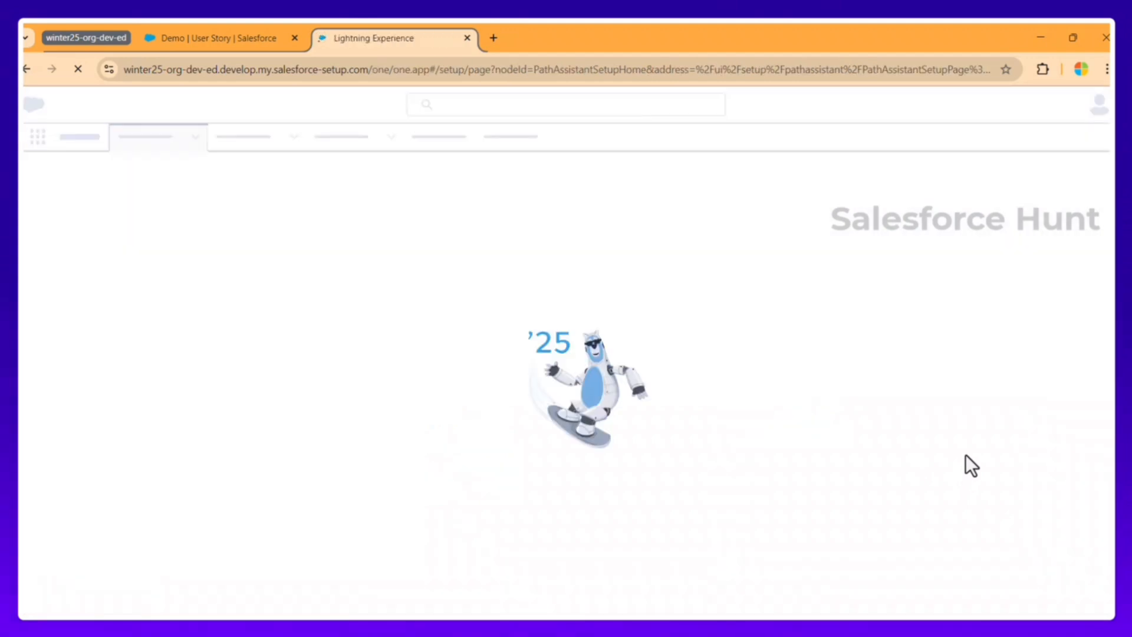
left_click(207, 36)
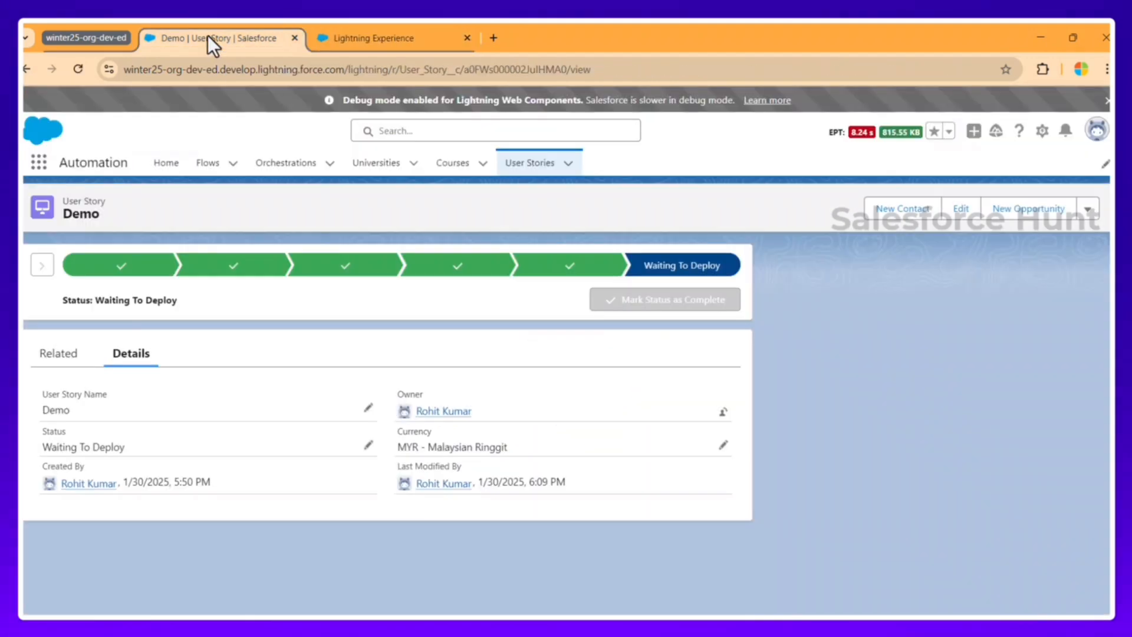
Step: Reload the record and rename the story to Demo123 via the Defining Details key field
left_click(587, 70)
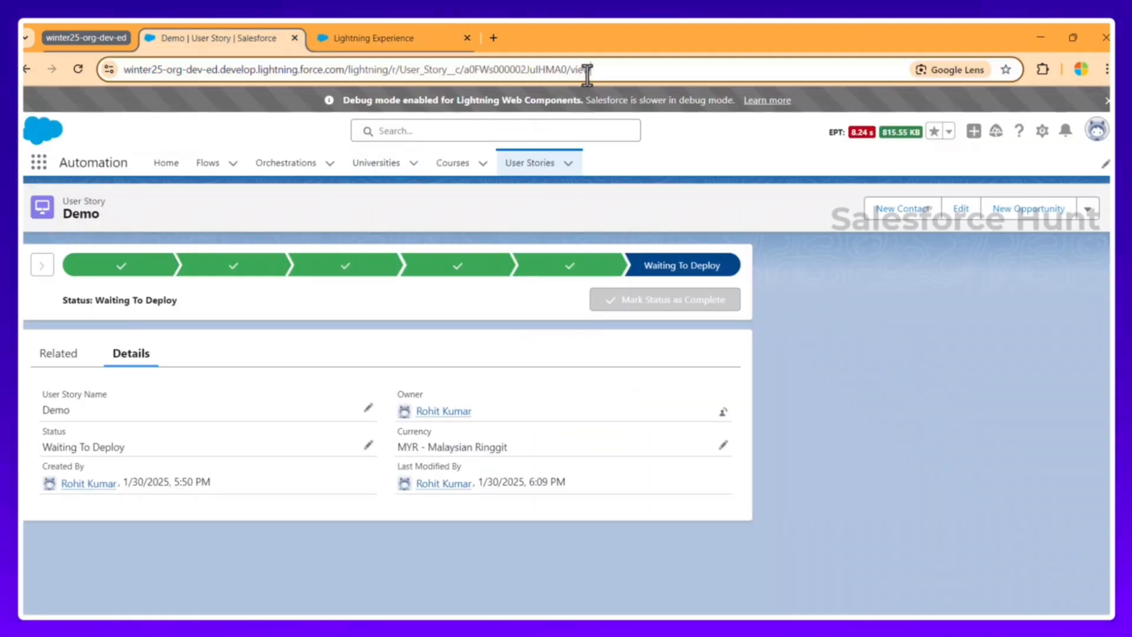
key("Return")
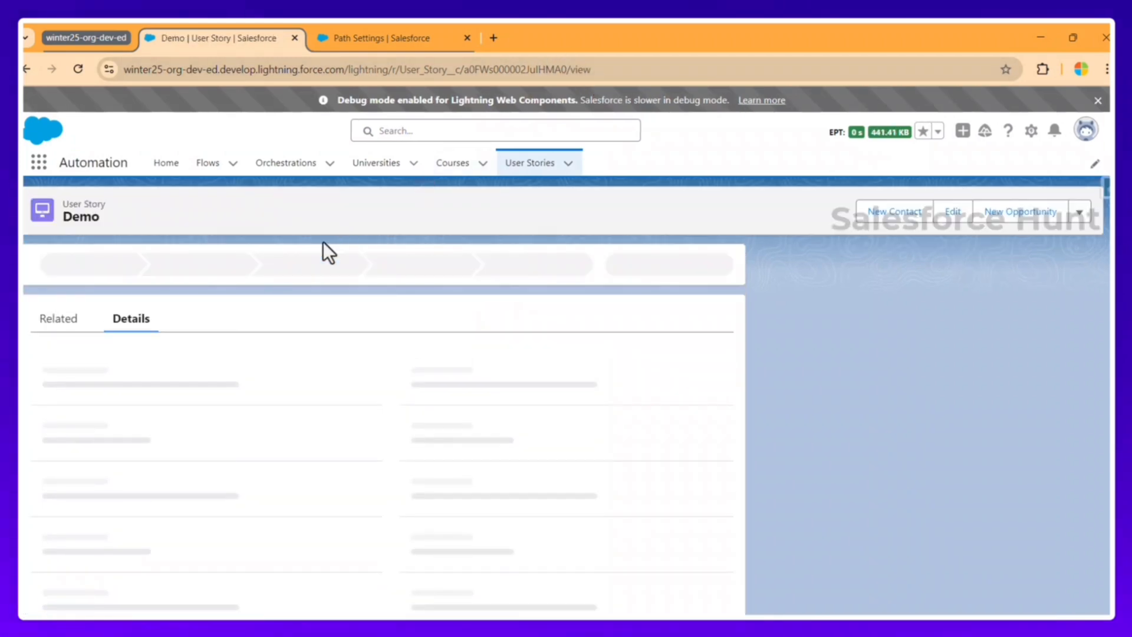
left_click(118, 267)
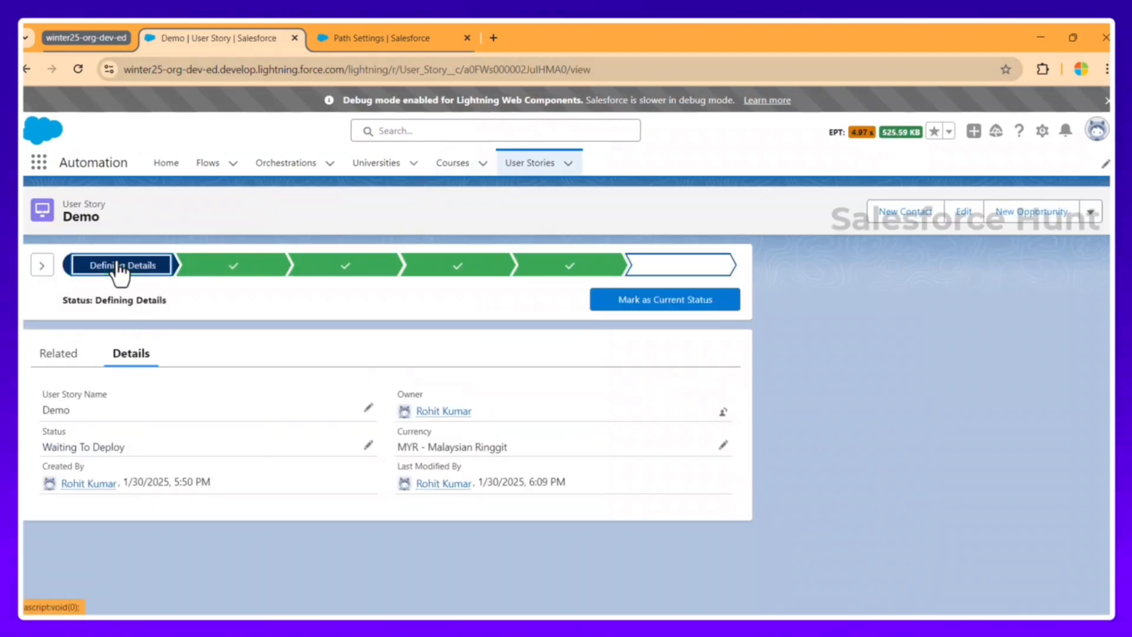
left_click(42, 267)
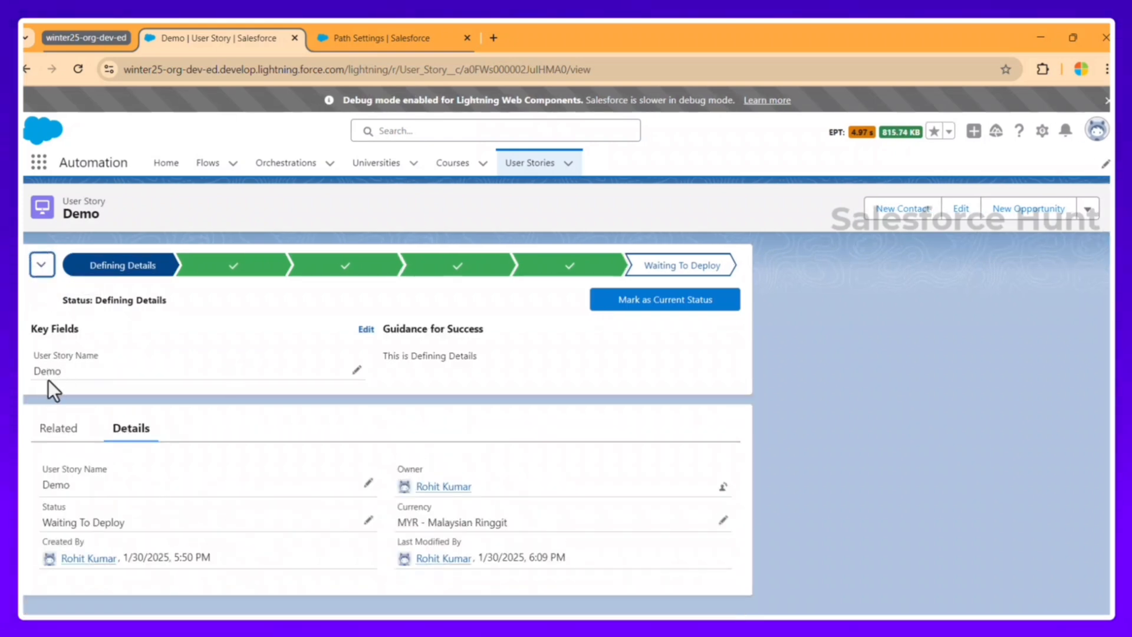
left_click(356, 370)
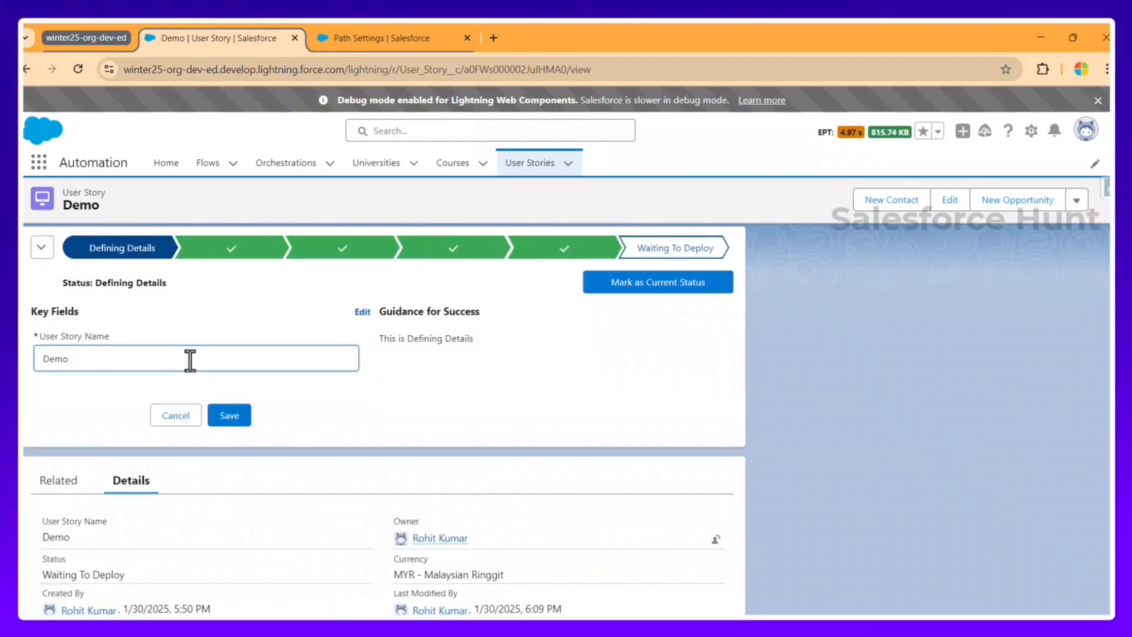
type("123")
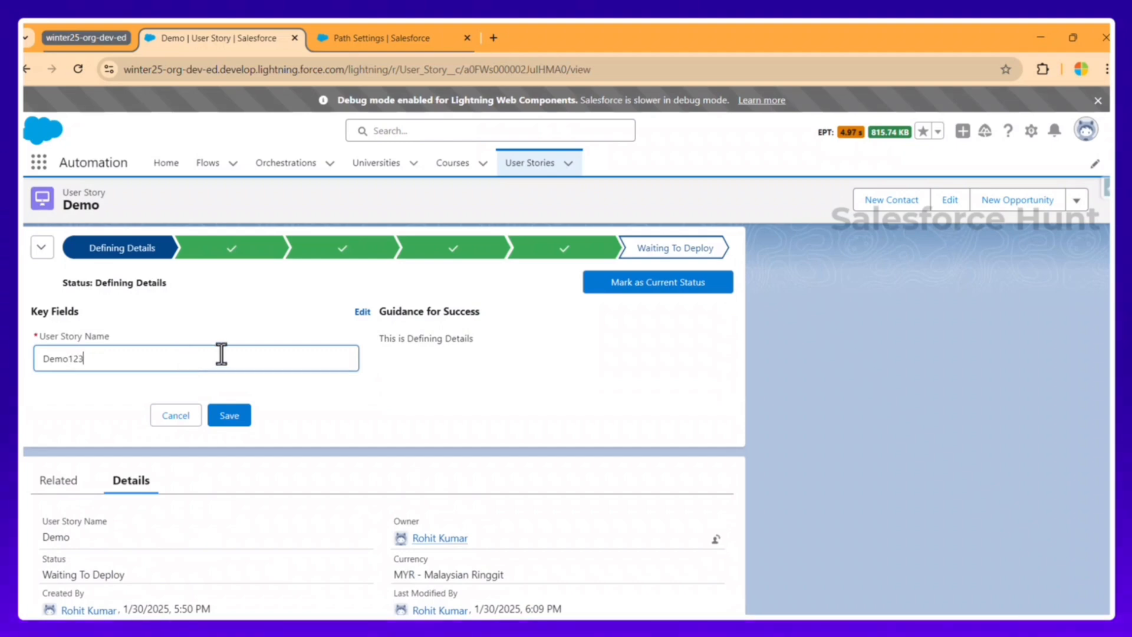
left_click(231, 417)
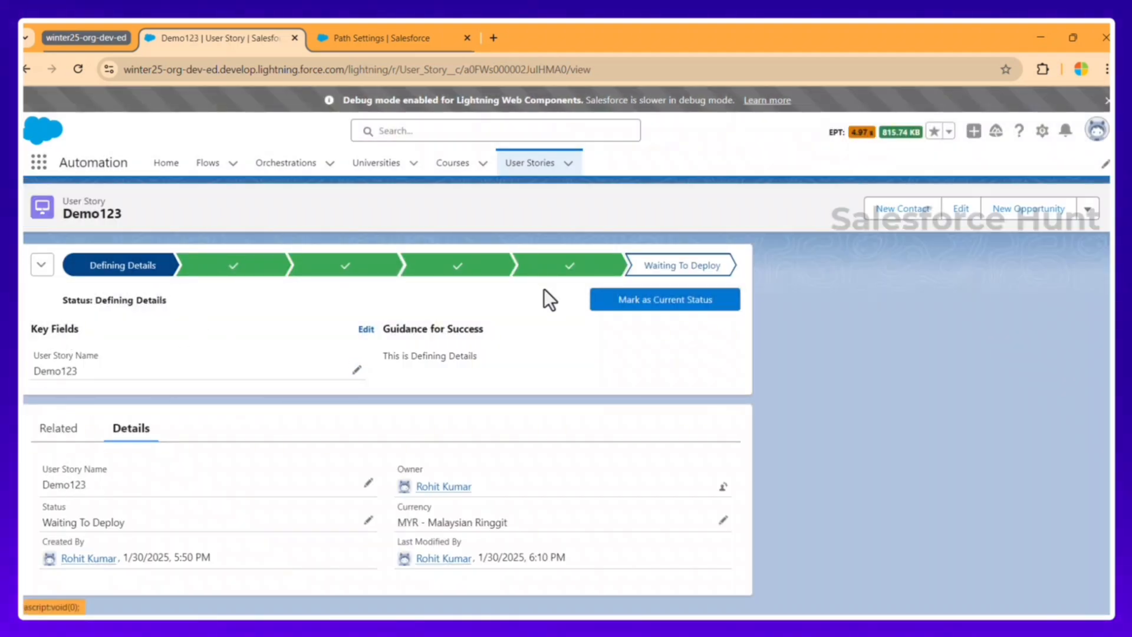
Step: Mark Defining Details as current status, then return the status to Waiting To Deploy
left_click(636, 302)
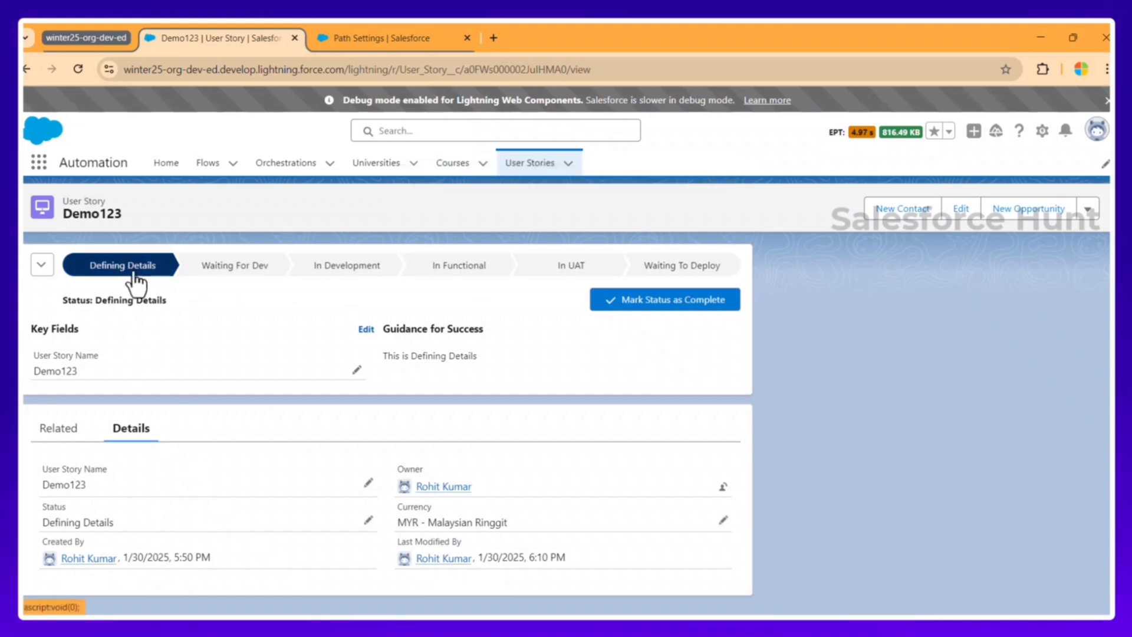
left_click(671, 265)
left_click(664, 302)
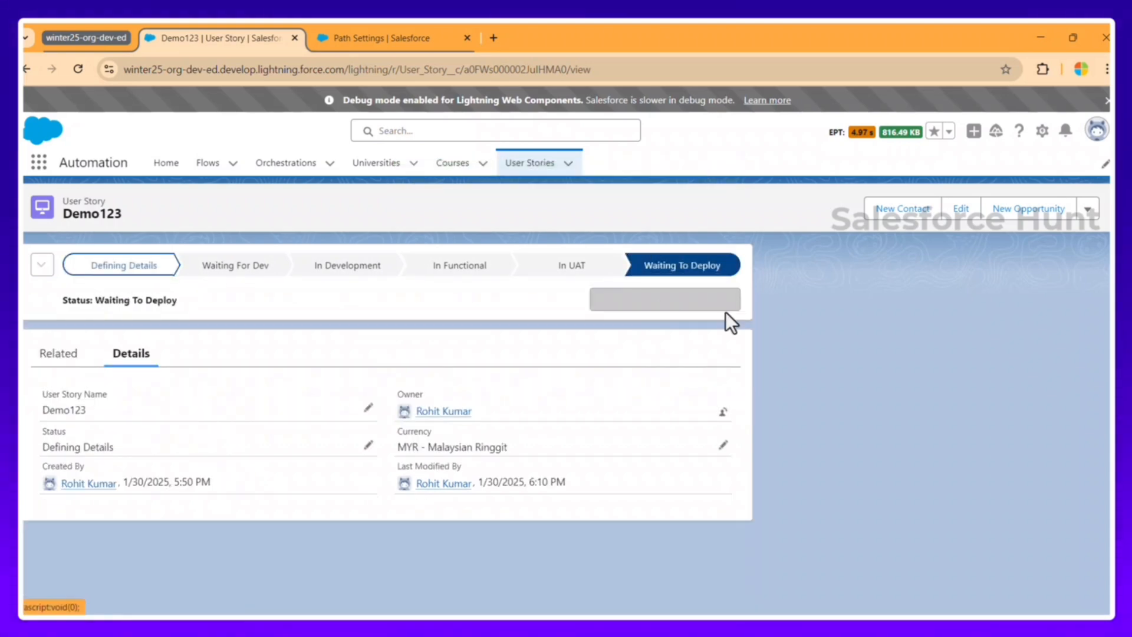